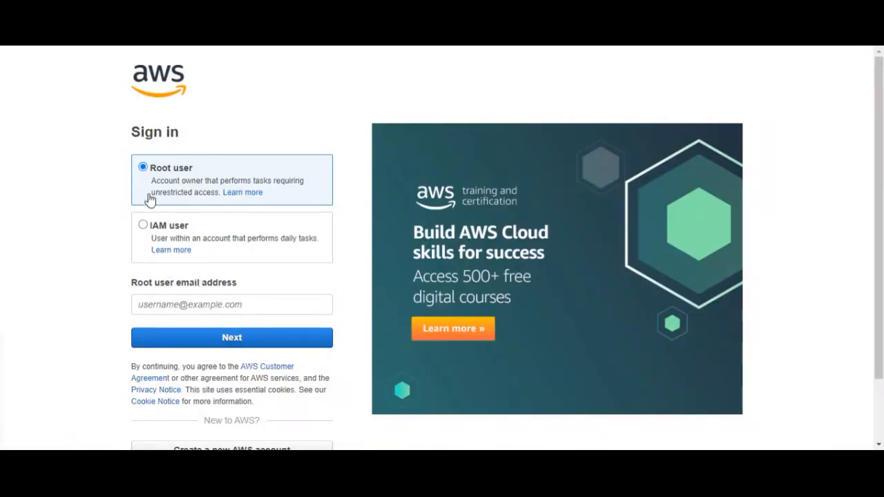
- Start a new AWS account and fill in the sign-up email from the saved suggestion
scroll(83, 259, "down", 1)
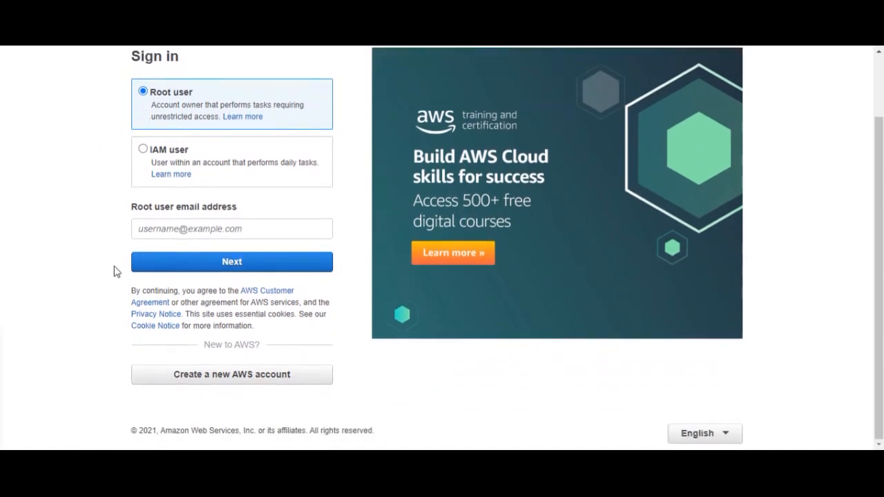
scroll(78, 261, "up", 1)
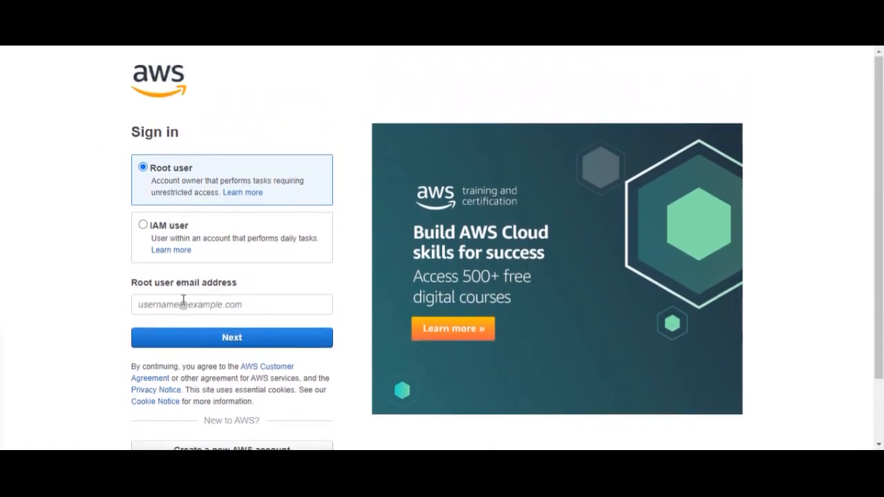
scroll(182, 304, "down", 1)
left_click(232, 381)
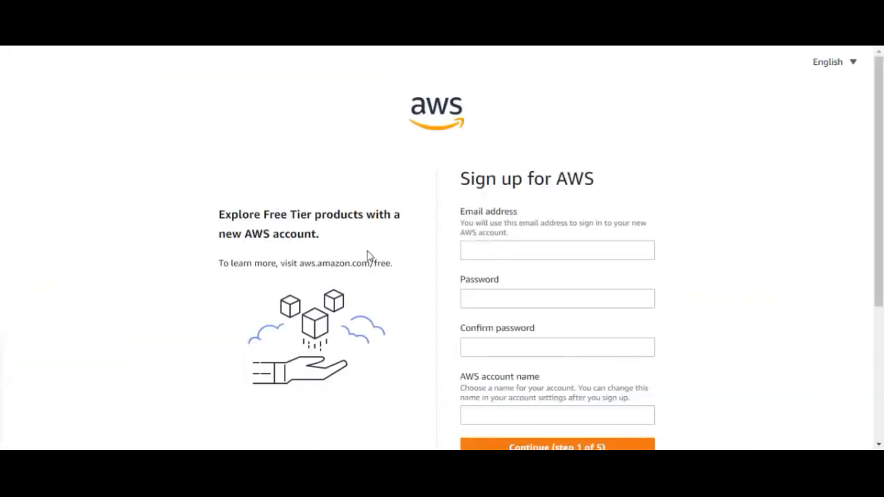
left_click(487, 251)
scroll(488, 251, "down", 2)
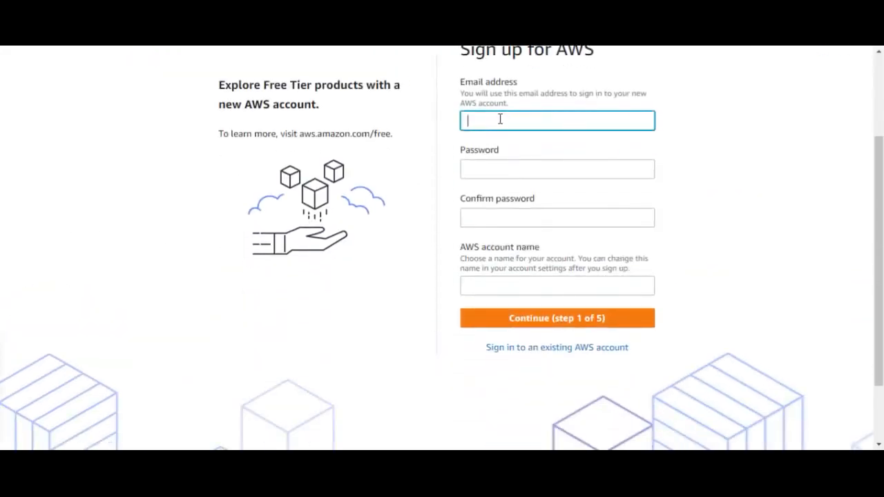
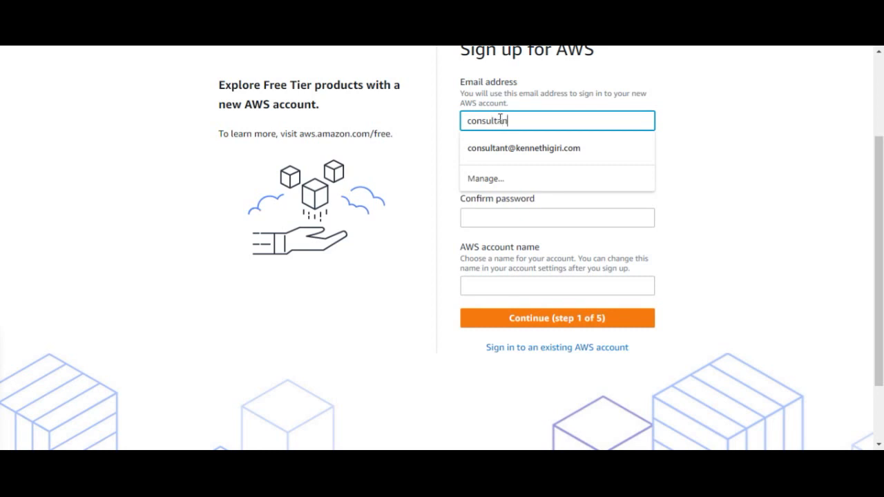
left_click(505, 151)
- Enter and confirm the account password, enter the AWS account name, and continue
left_click(475, 166)
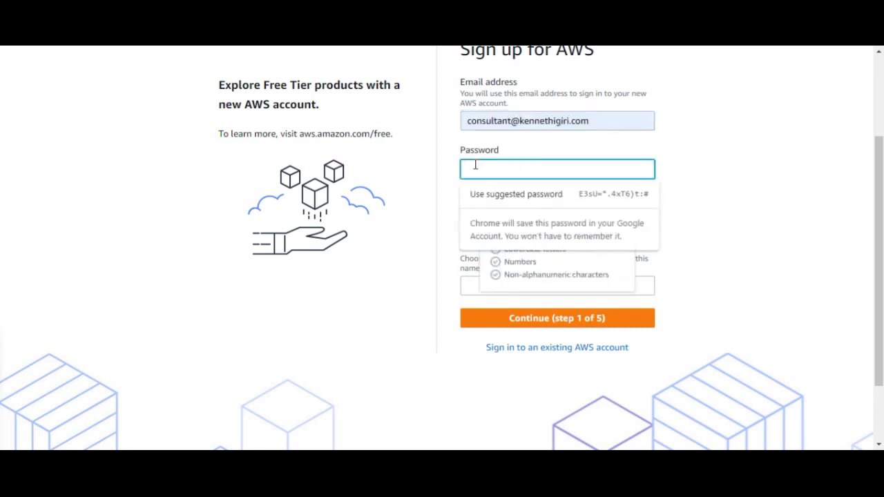
left_click(755, 215)
left_click(530, 217)
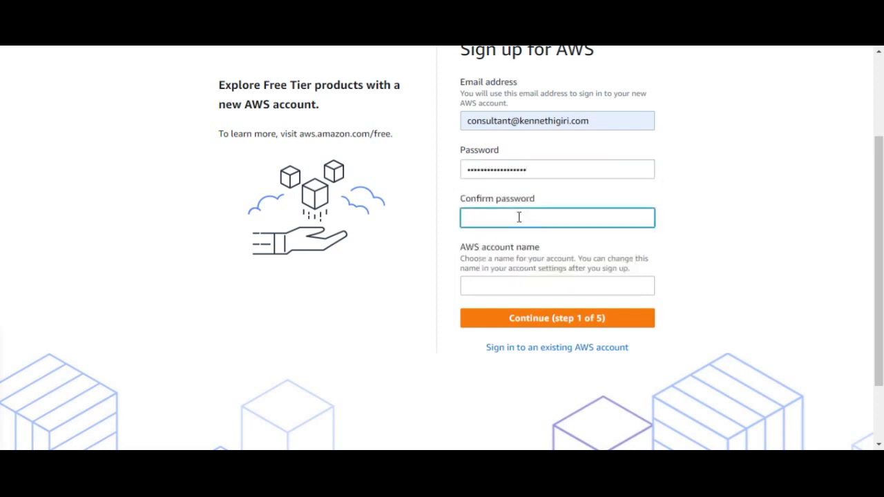
left_click(533, 286)
type("Kenneth Igiri")
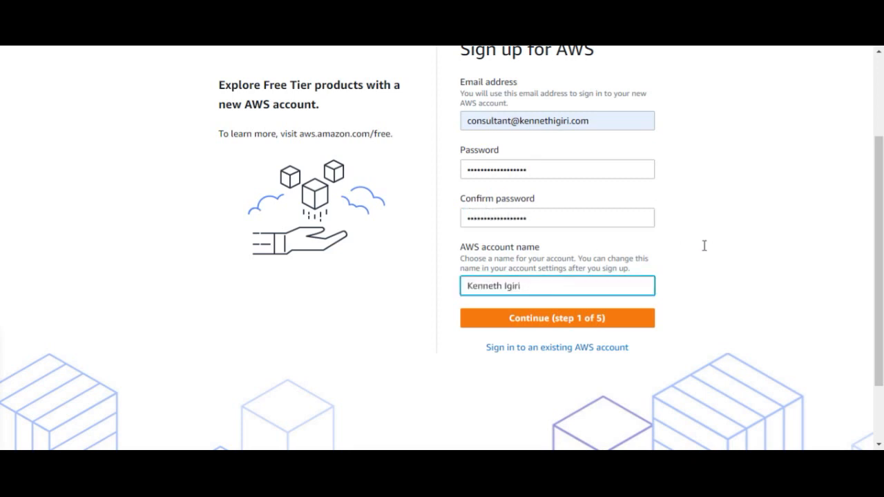
scroll(638, 310, "up", 3)
scroll(622, 304, "down", 4)
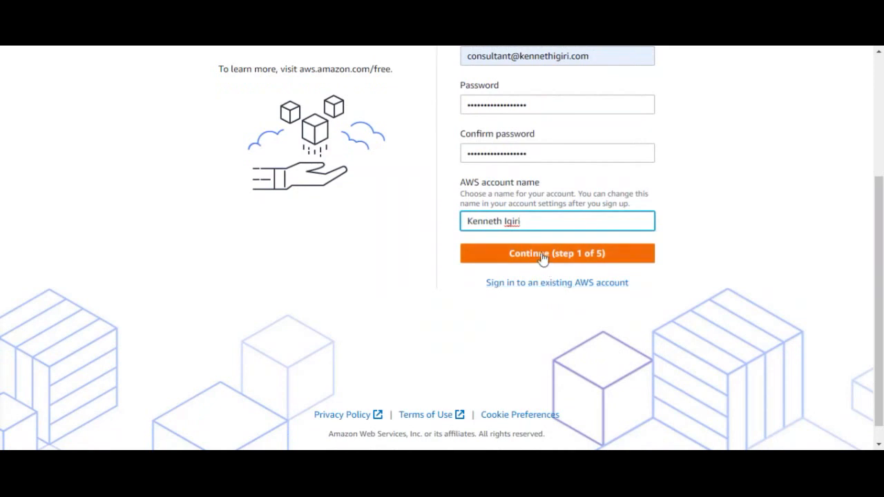
left_click(543, 257)
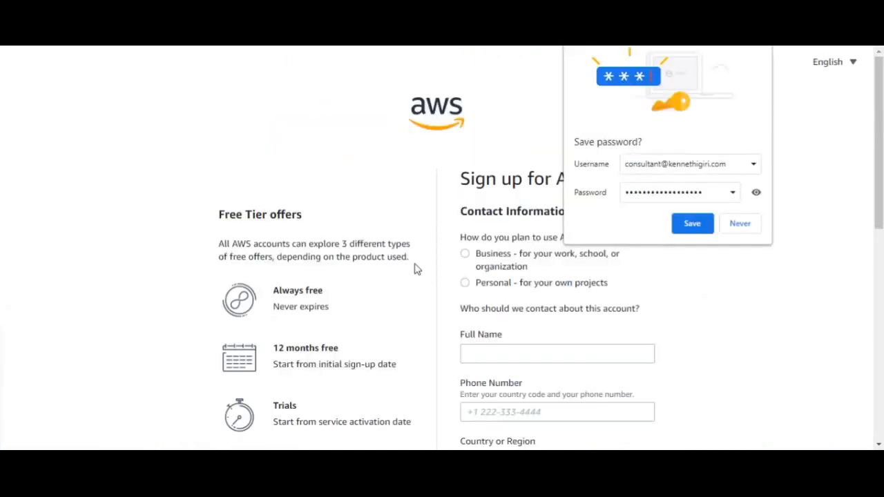
- Decline saving the password, choose Personal, autofill the contact name and address, and continue
left_click(741, 224)
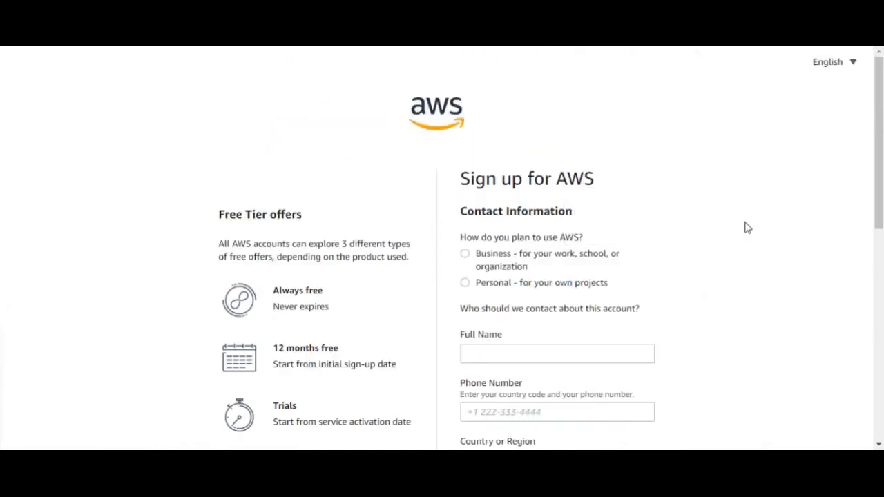
scroll(499, 235, "down", 3)
scroll(669, 237, "up", 2)
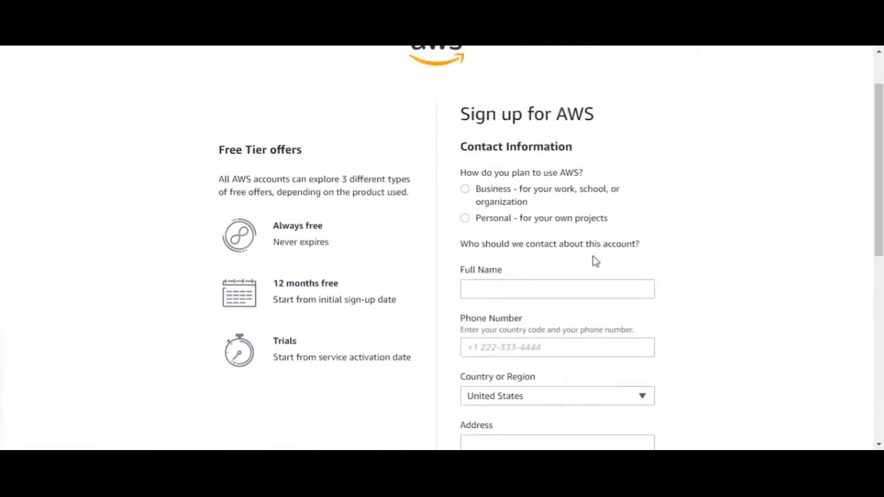
scroll(580, 239, "down", 1)
left_click(481, 160)
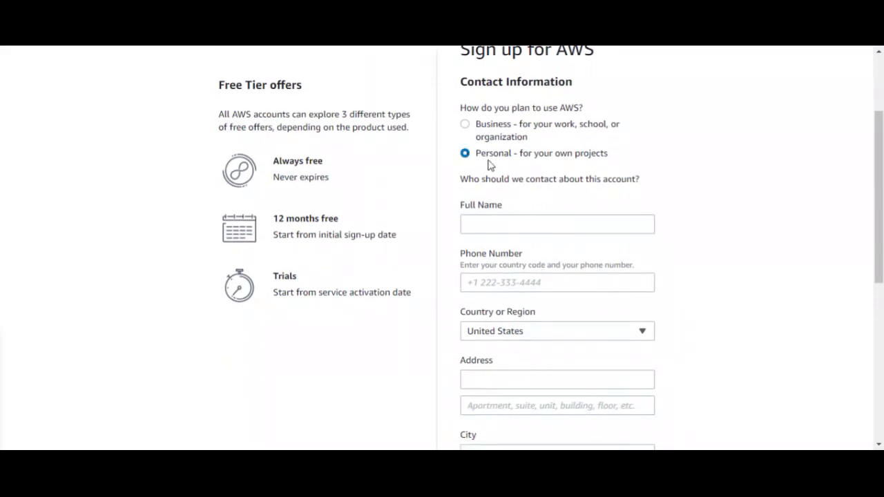
left_click(512, 224)
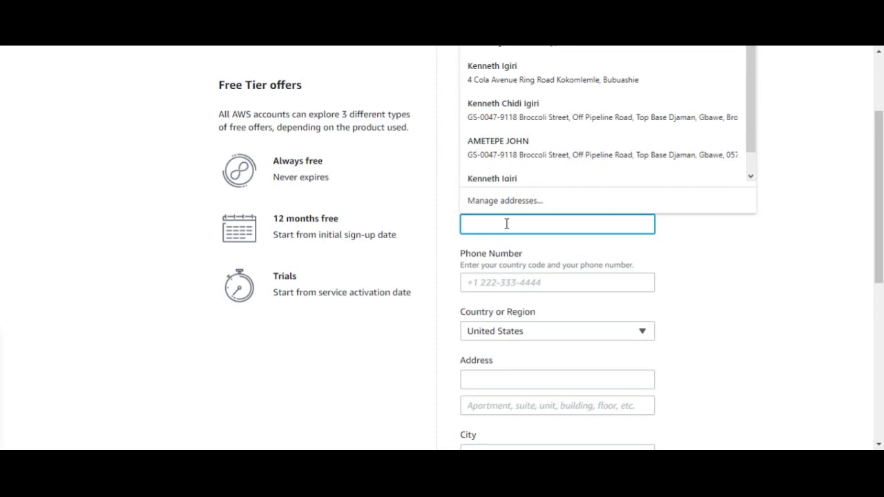
type("Ken")
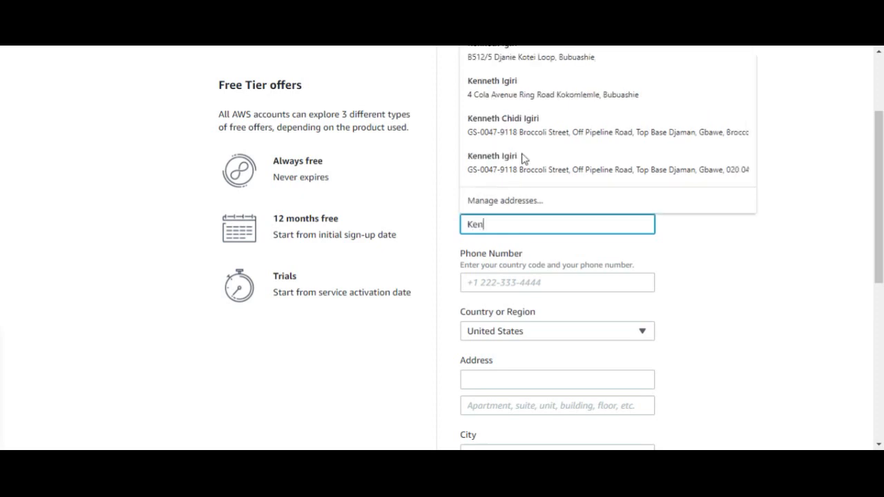
left_click(523, 120)
left_click(699, 257)
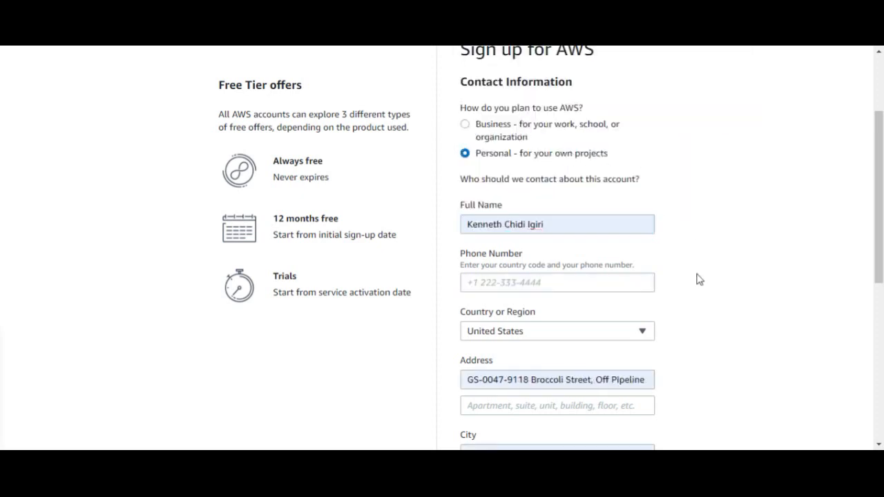
scroll(695, 269, "down", 2)
scroll(693, 262, "down", 3)
left_click(559, 333)
- Fill the billing card details from a saved card
scroll(713, 253, "down", 2)
left_click(543, 131)
left_click(525, 163)
scroll(679, 222, "down", 2)
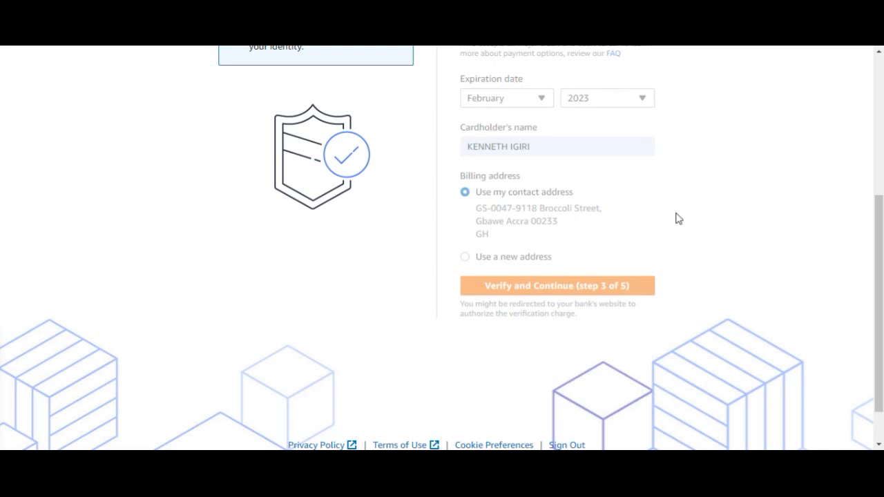
- Request the SMS code, submit the received verification code, and complete sign-up with the chosen support plan
scroll(680, 219, "down", 3)
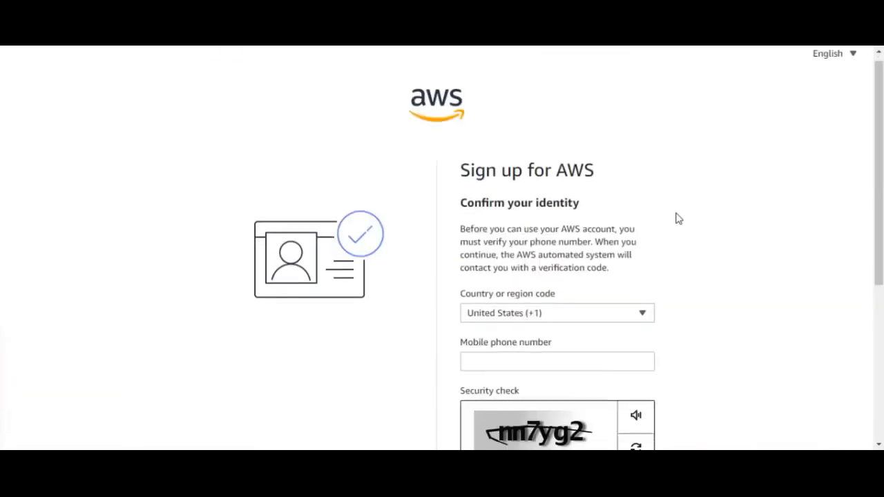
scroll(679, 219, "up", 1)
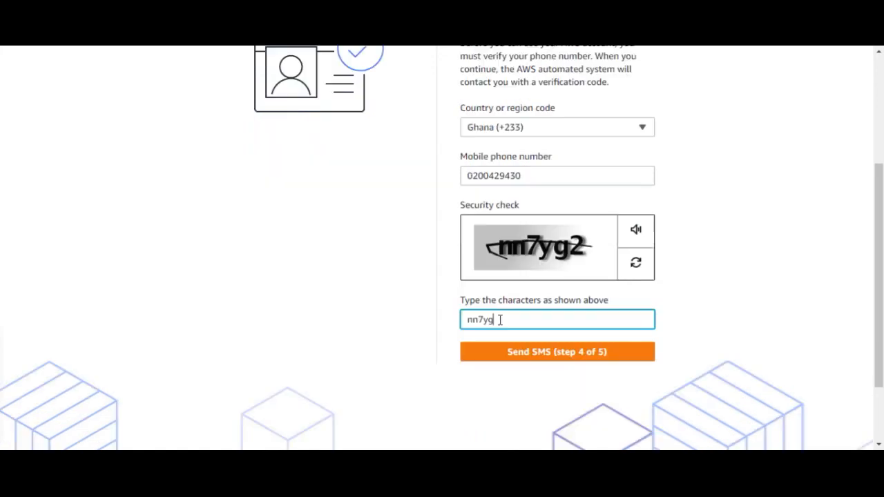
left_click(543, 353)
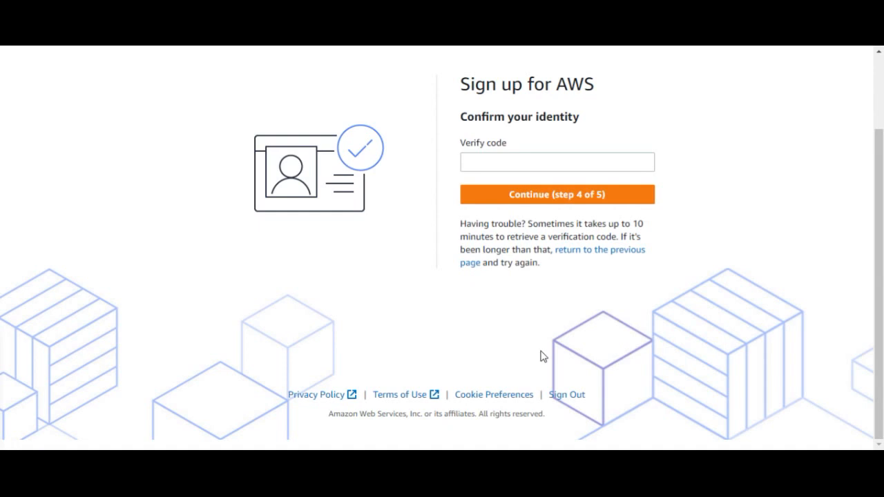
left_click(493, 159)
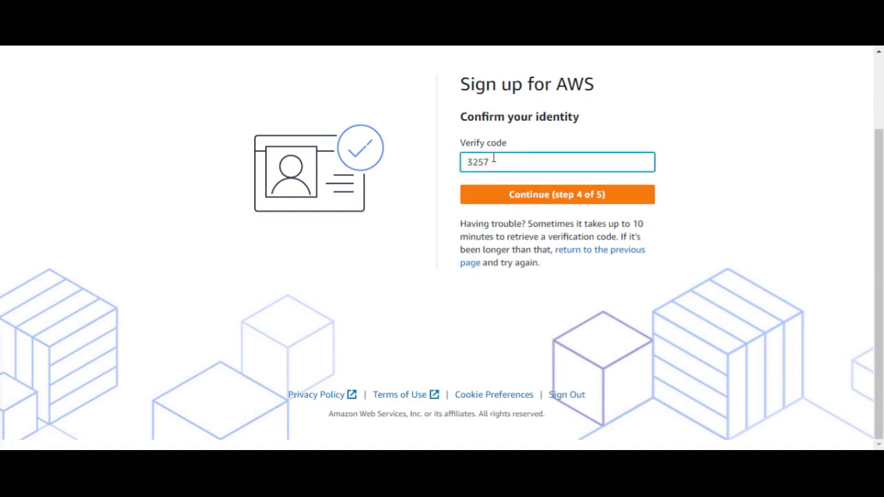
key("Return")
scroll(291, 292, "down", 2)
left_click(407, 352)
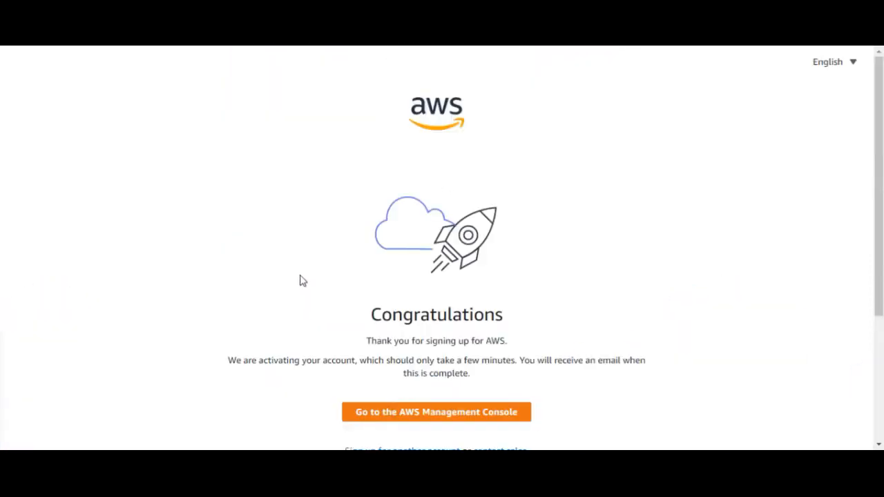
- Go to the EC2 service and start the Launch instances wizard
scroll(360, 287, "down", 2)
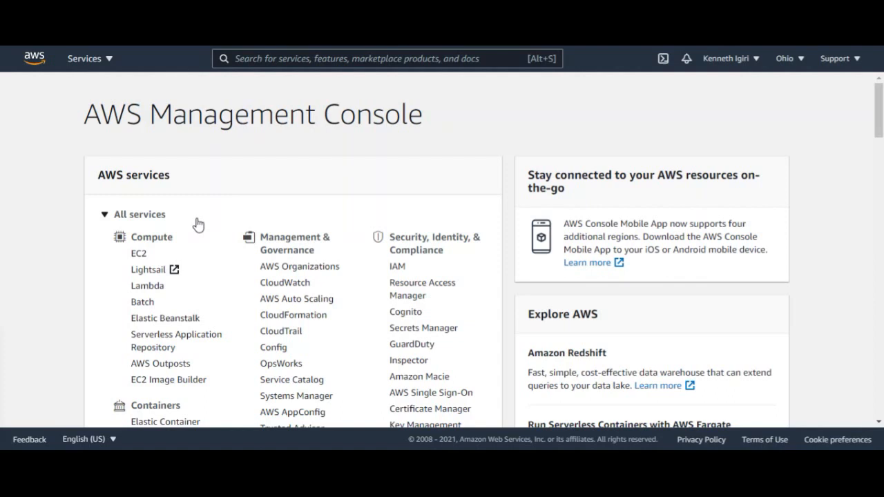
left_click(139, 254)
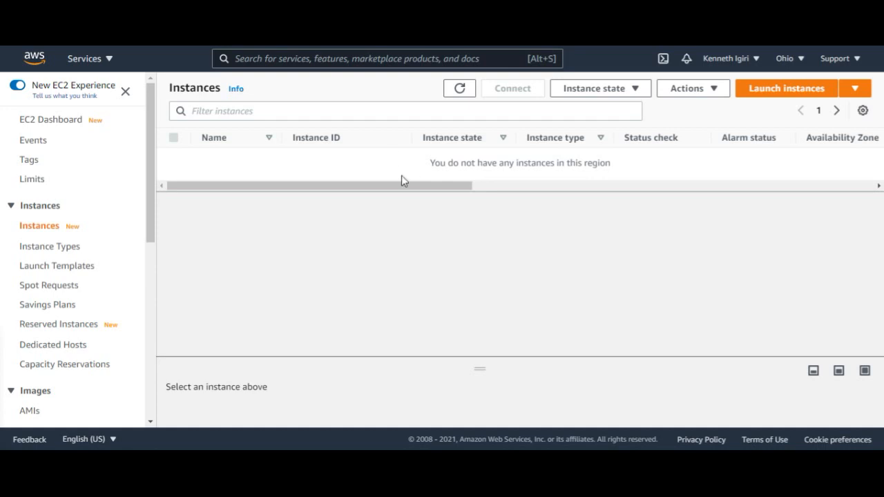
left_click(760, 91)
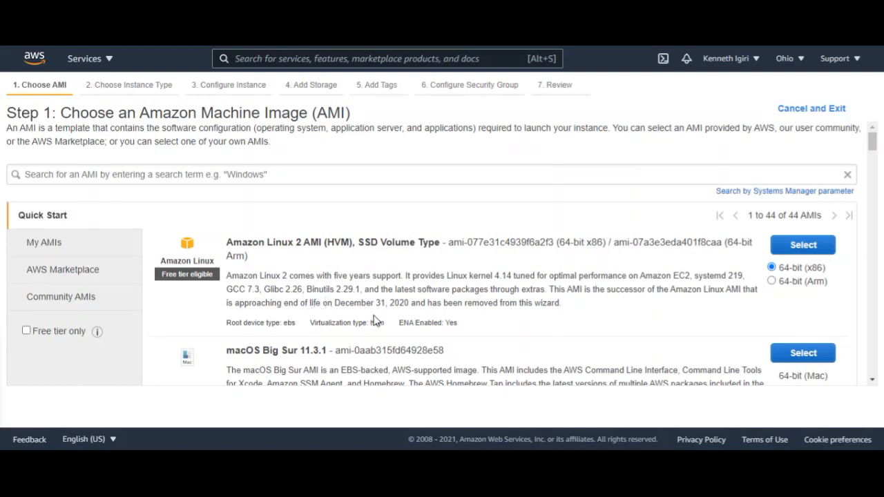
- Look over the Quick Start AMIs, then switch to the Community AMIs catalogue
scroll(373, 318, "down", 5)
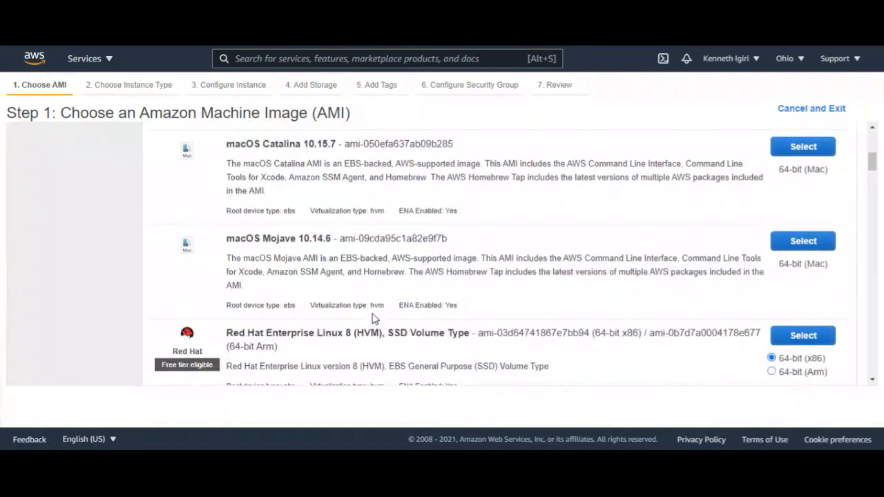
scroll(374, 318, "up", 5)
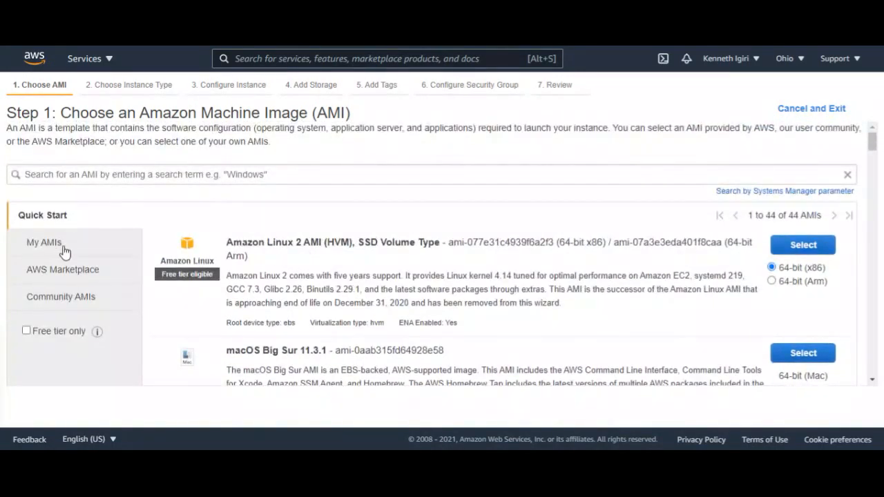
left_click(43, 300)
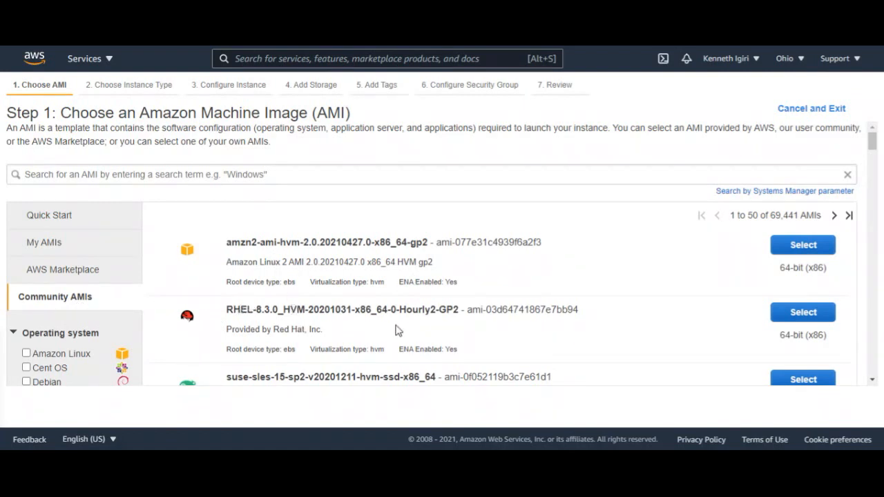
- Browse the AWS Marketplace AMIs, checking My AMIs along the way
left_click(69, 271)
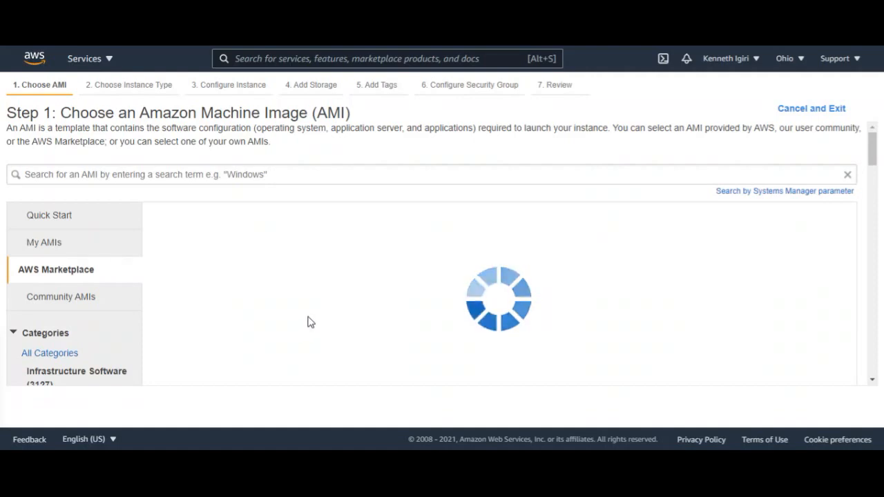
scroll(308, 322, "down", 8)
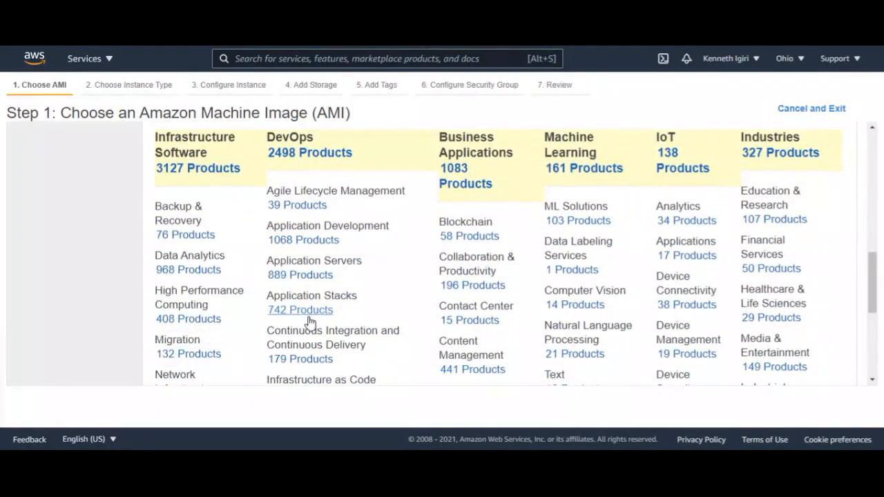
scroll(309, 322, "up", 10)
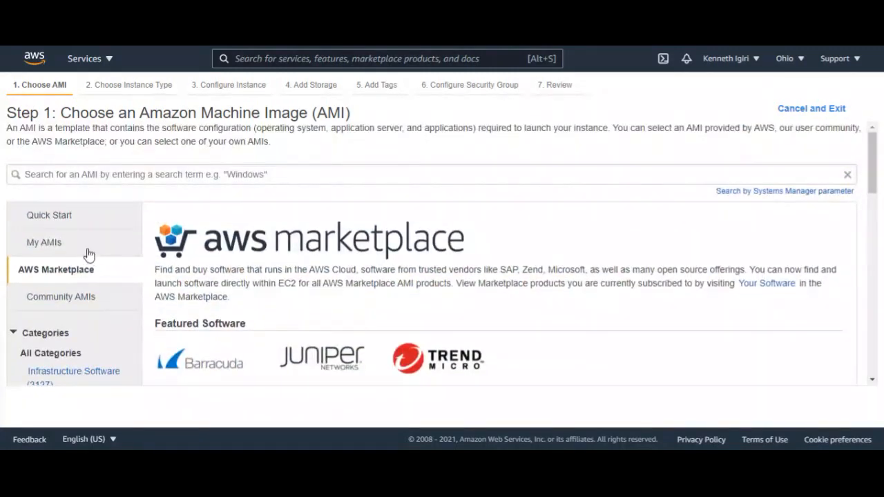
left_click(69, 246)
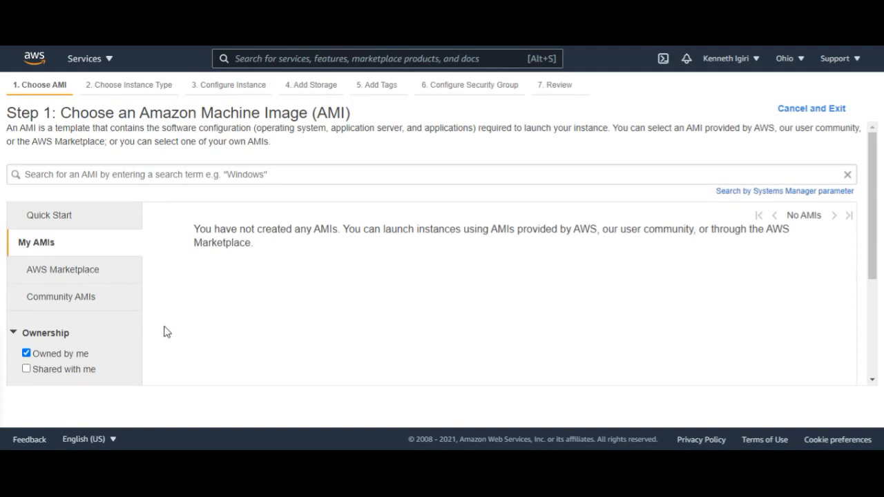
left_click(73, 274)
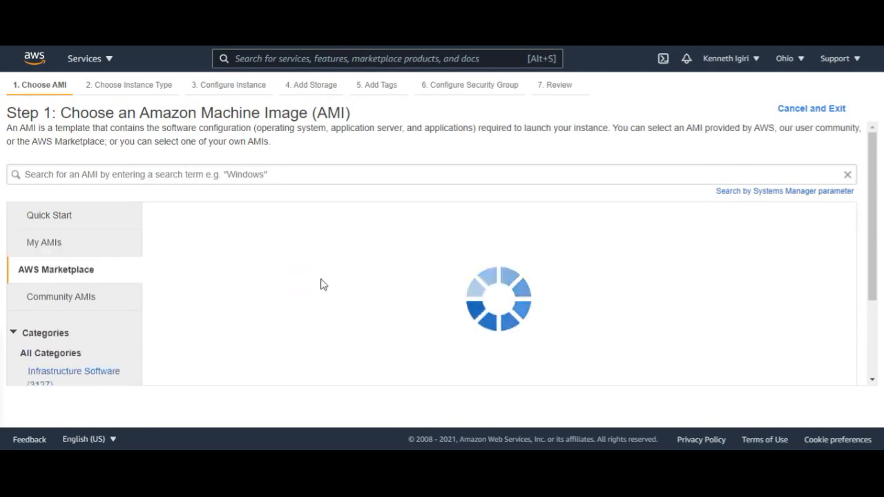
scroll(321, 283, "down", 3)
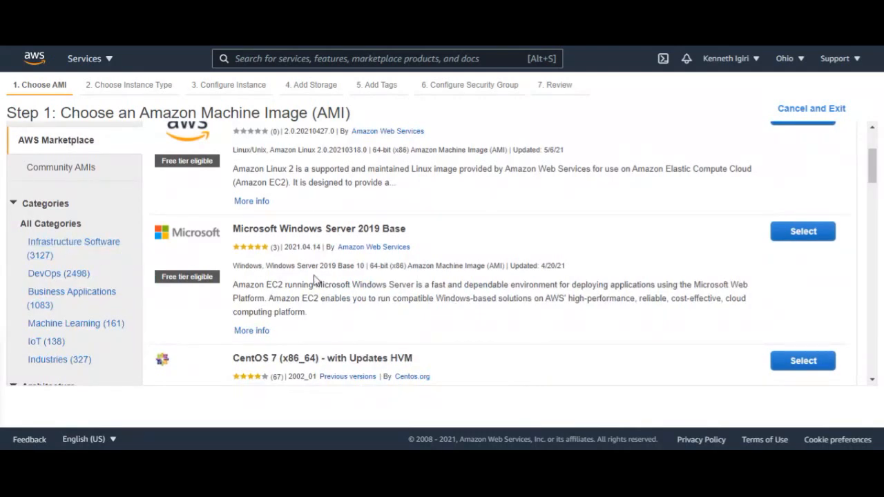
scroll(314, 278, "up", 3)
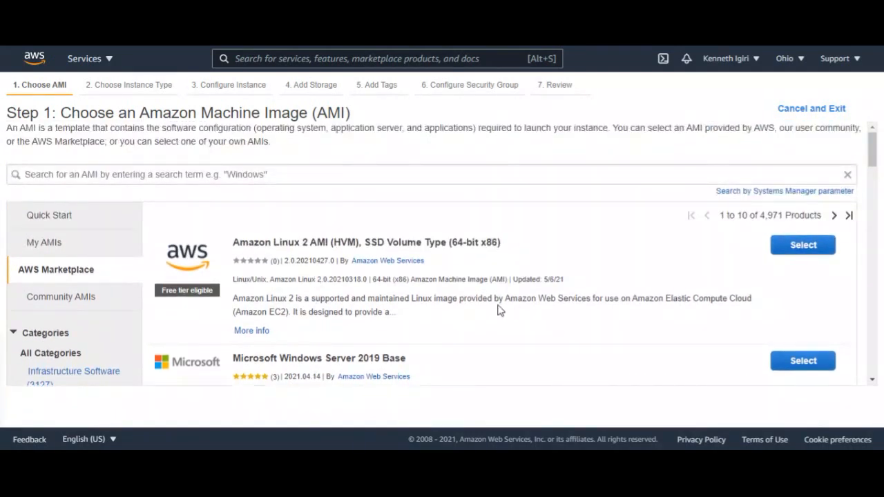
scroll(500, 311, "down", 6)
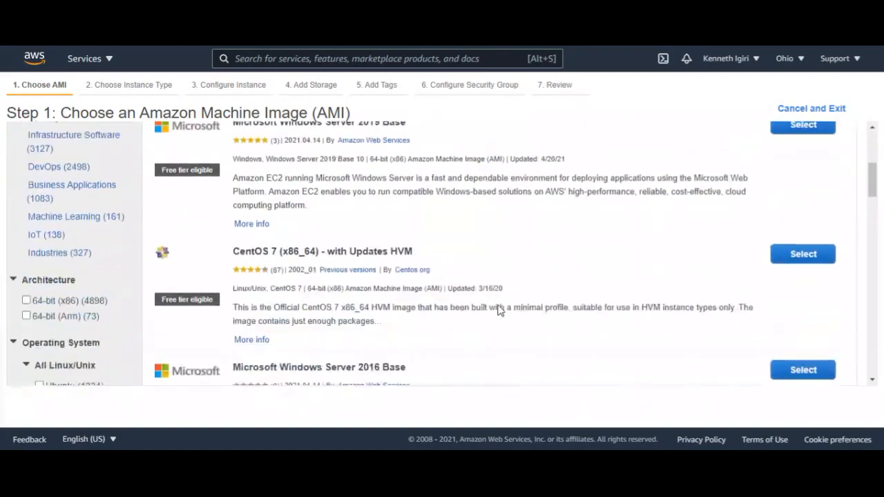
scroll(500, 311, "up", 8)
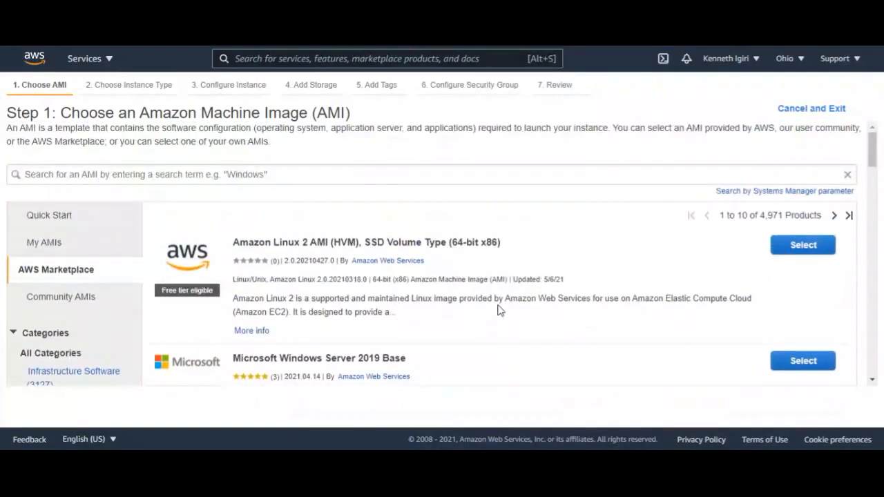
scroll(501, 311, "down", 10)
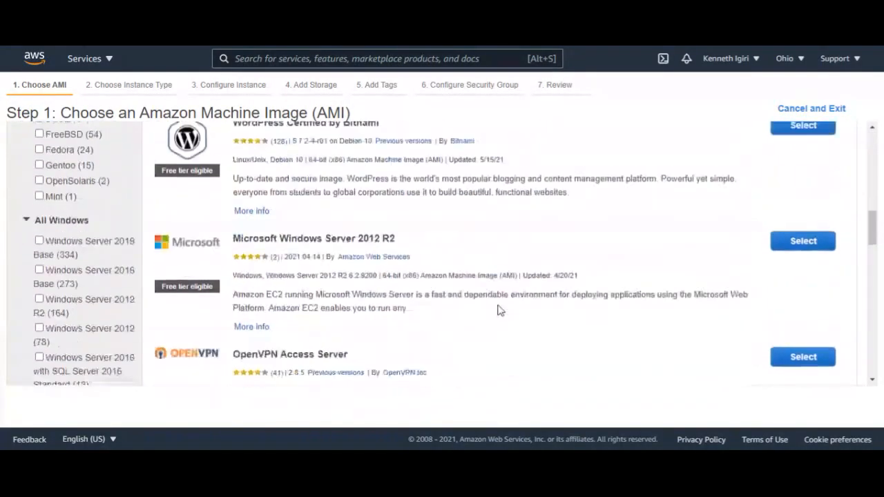
scroll(500, 311, "up", 3)
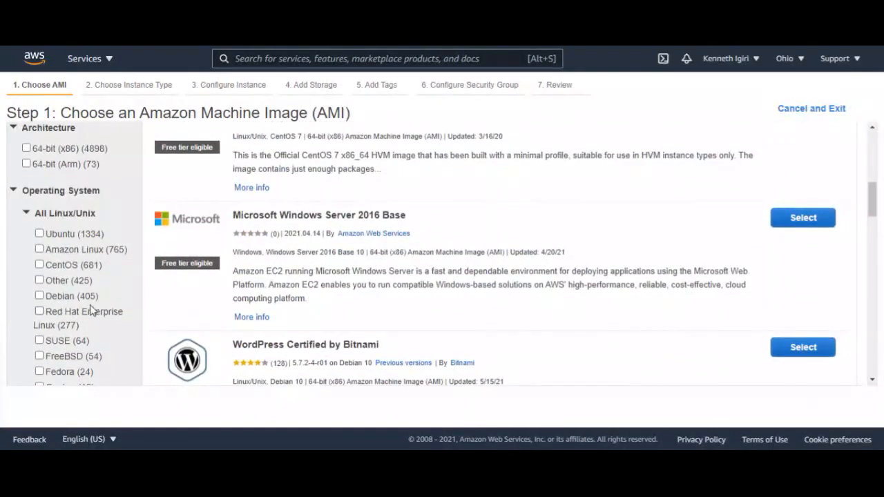
scroll(76, 253, "up", 3)
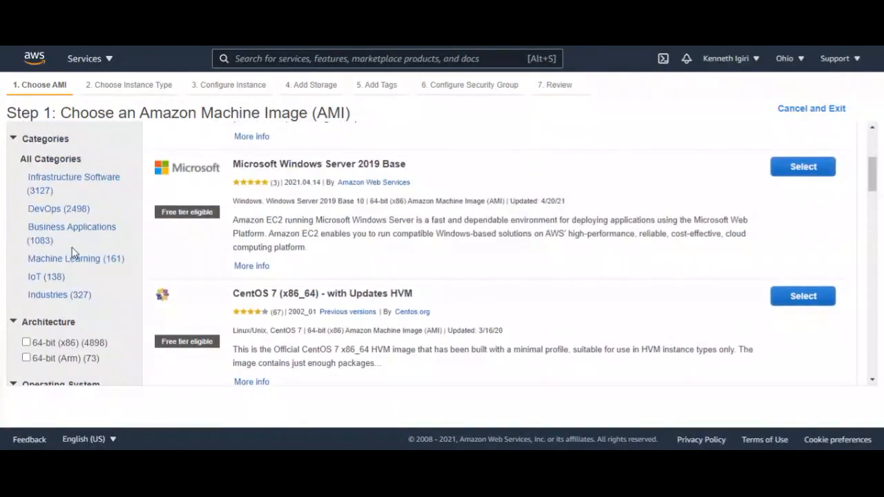
scroll(74, 253, "up", 3)
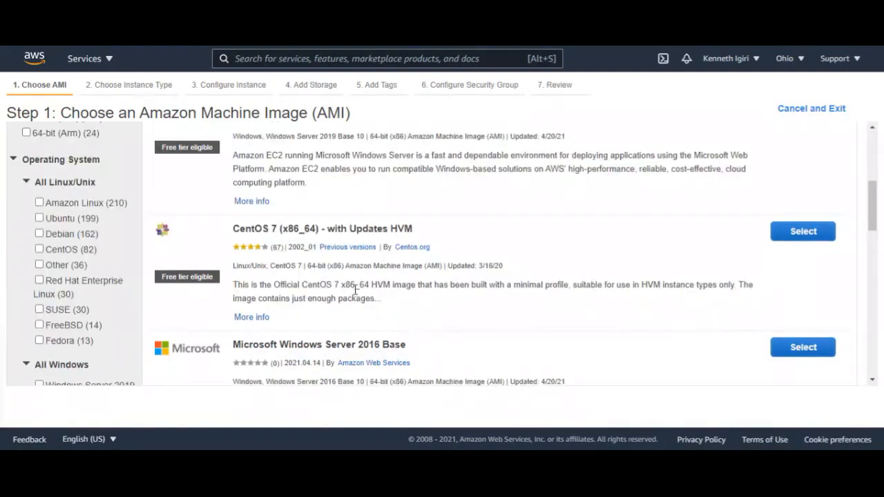
scroll(355, 290, "up", 5)
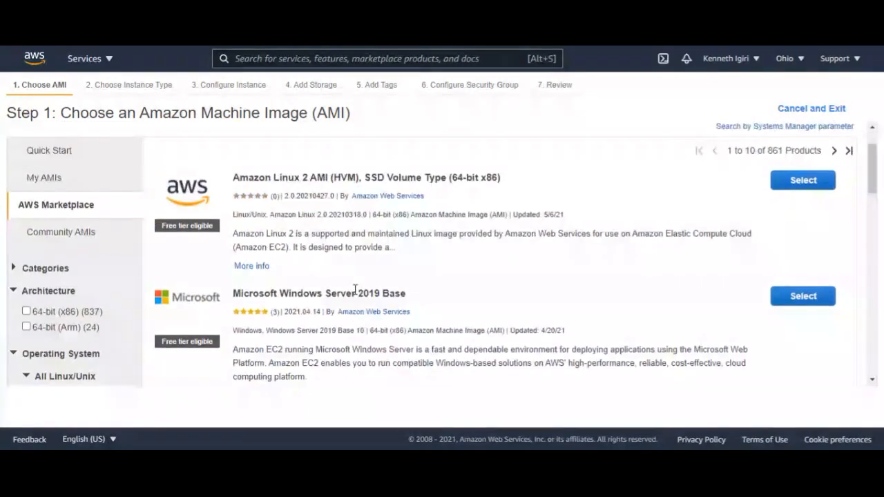
scroll(355, 290, "up", 2)
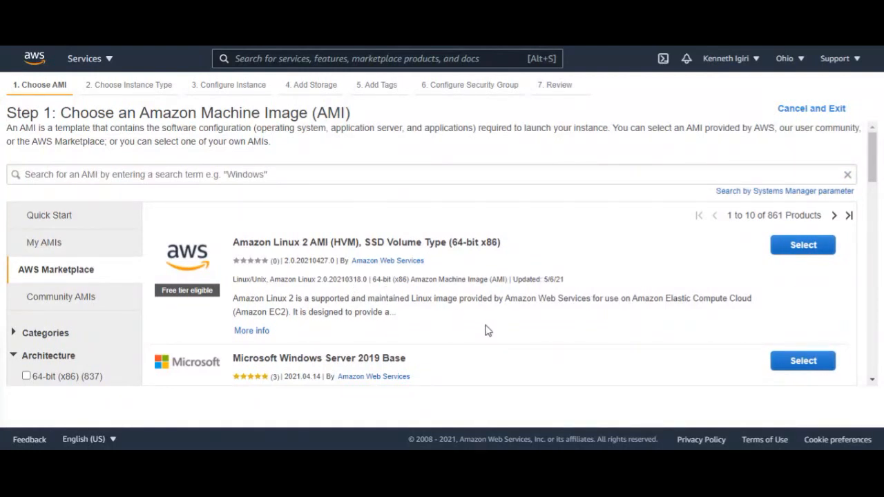
scroll(487, 331, "down", 2)
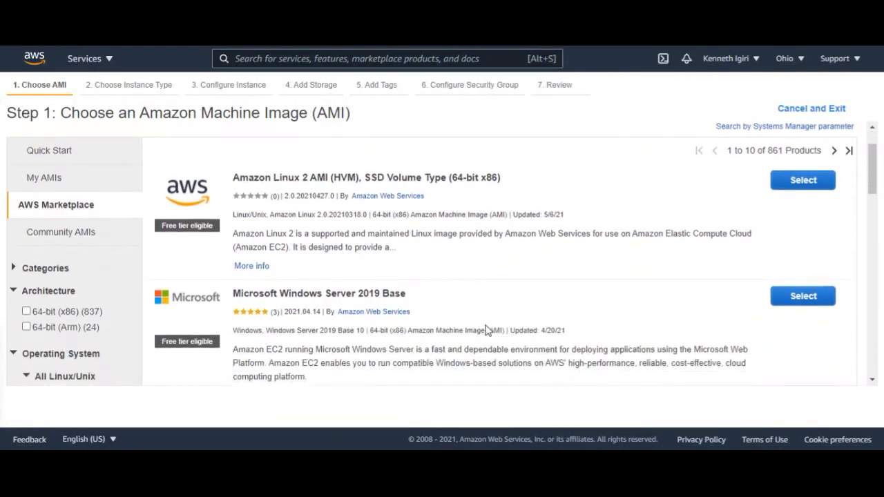
- Expand and read the Amazon Linux 2 AMI product highlights
right_click(258, 271)
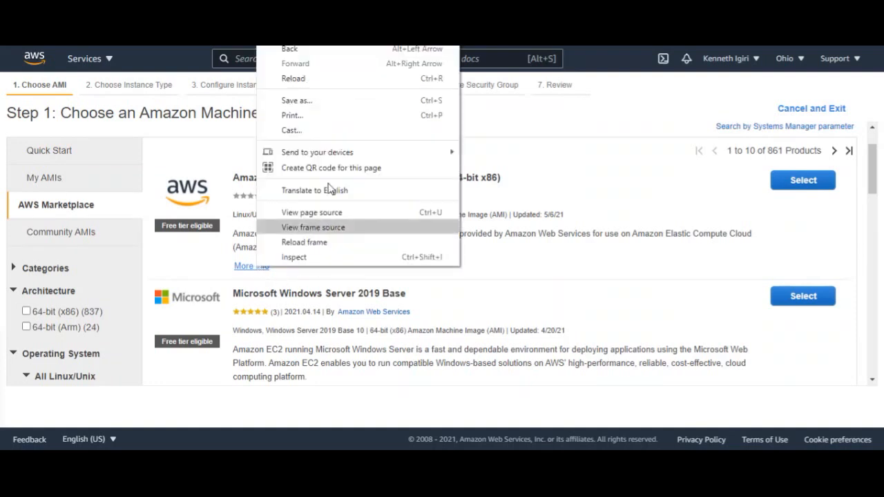
left_click(258, 270)
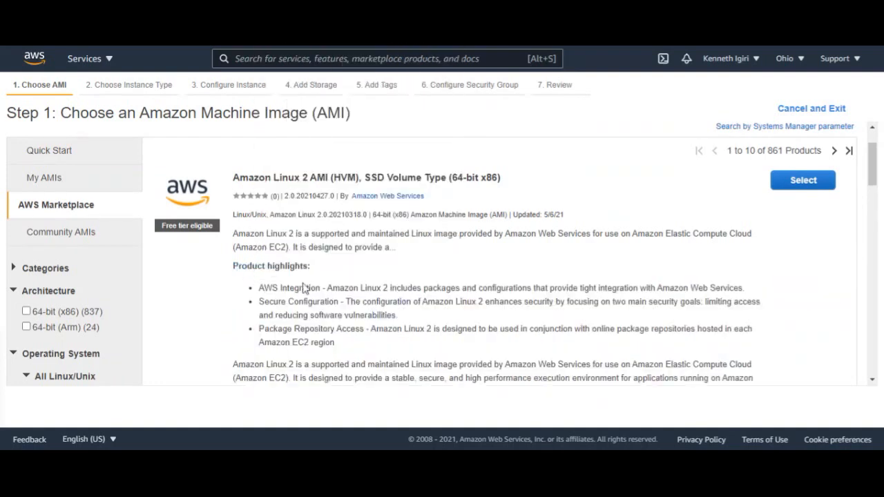
scroll(373, 207, "down", 2)
scroll(461, 281, "down", 8)
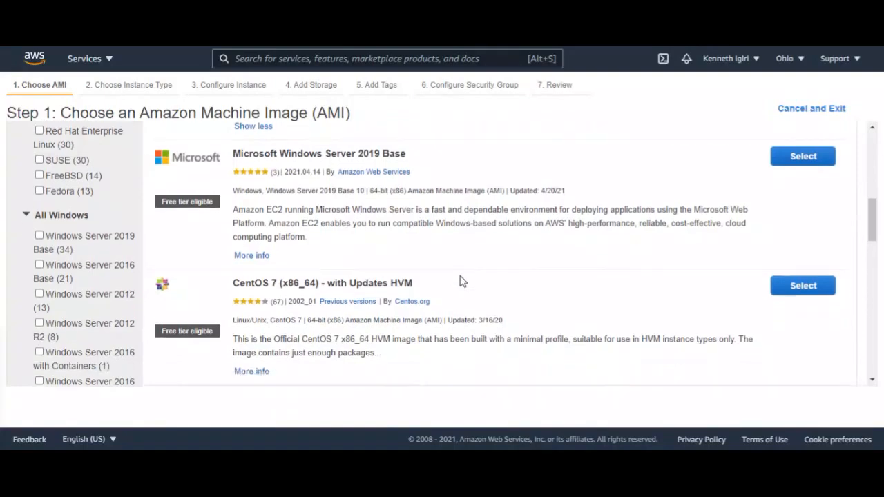
scroll(460, 281, "down", 3)
scroll(460, 279, "up", 10)
scroll(460, 276, "up", 3)
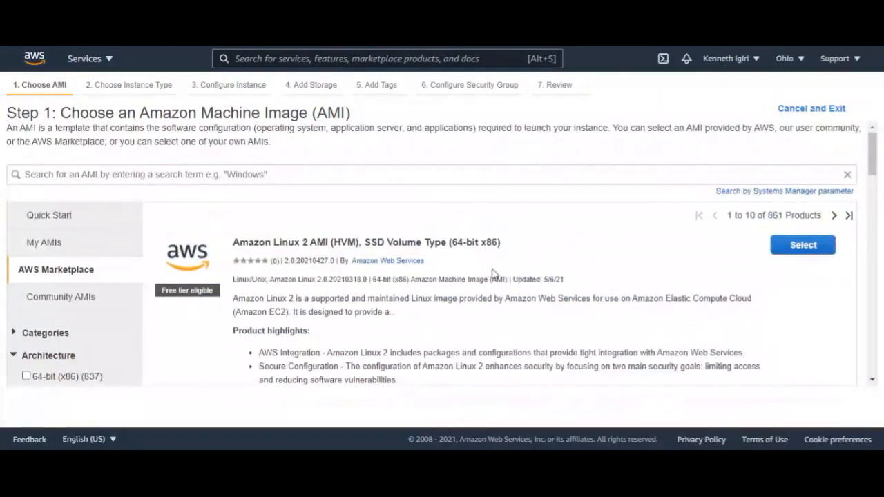
- Select the Amazon Linux 2 AMI, review its hourly pricing, and accept to continue
left_click(802, 246)
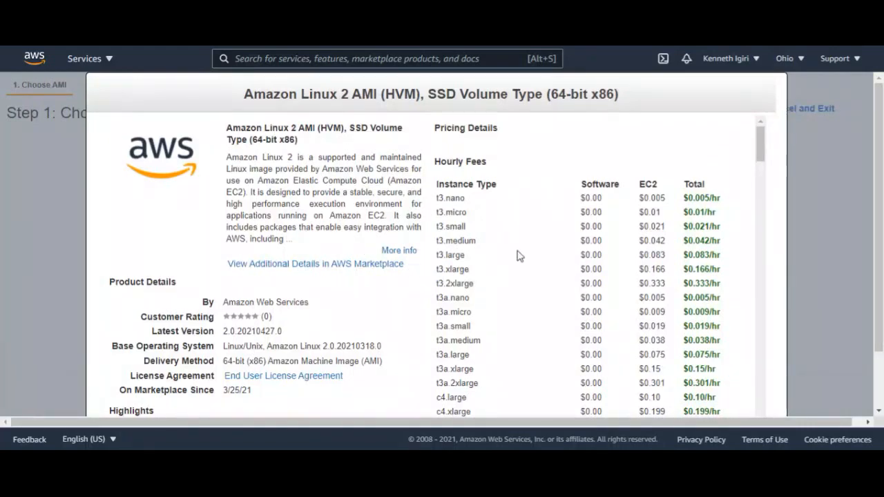
scroll(577, 250, "down", 4)
scroll(576, 250, "down", 20)
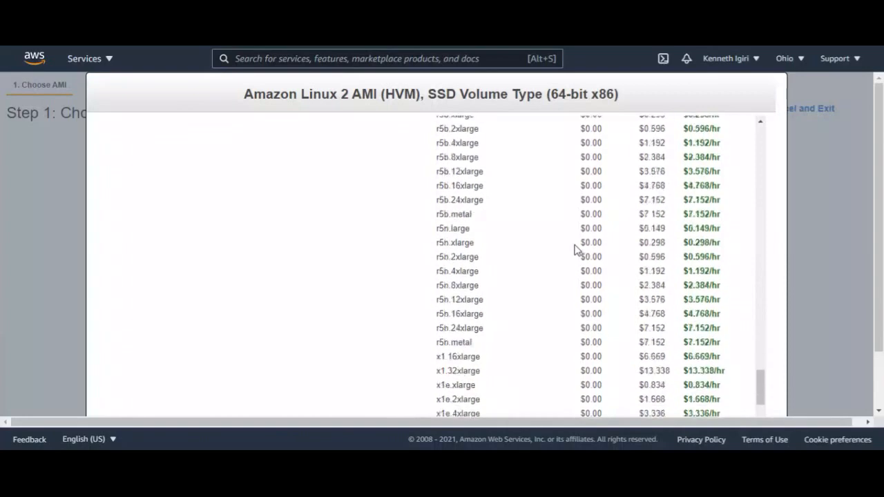
scroll(577, 250, "down", 5)
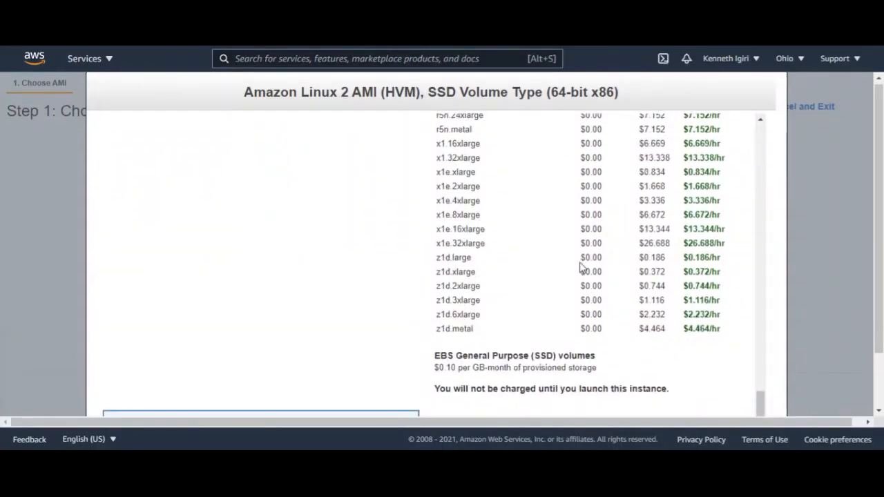
scroll(561, 261, "down", 1)
scroll(557, 269, "up", 20)
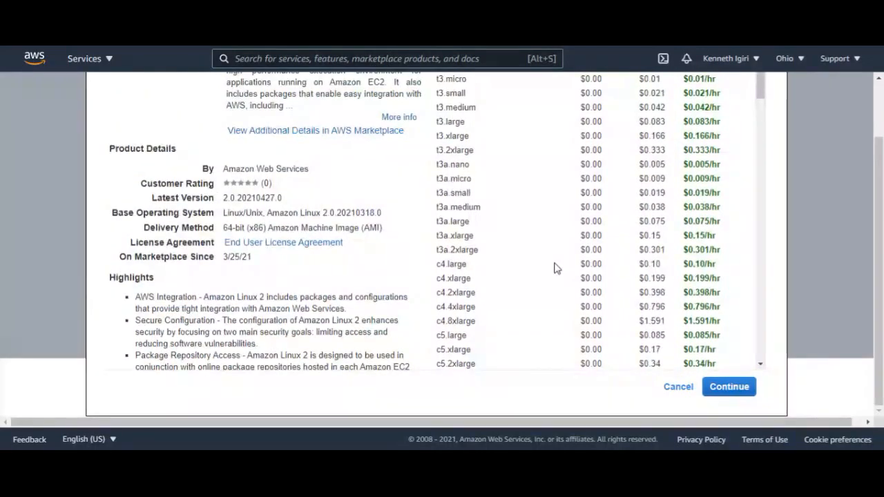
scroll(556, 268, "down", 20)
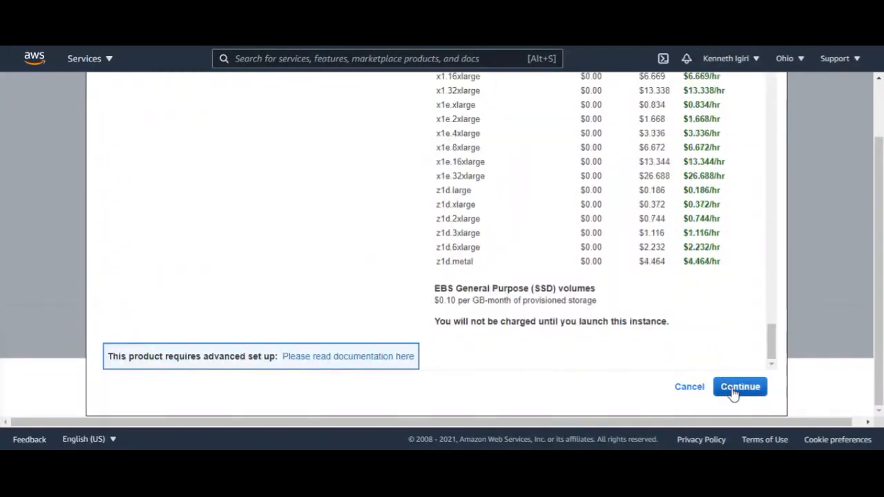
left_click(729, 389)
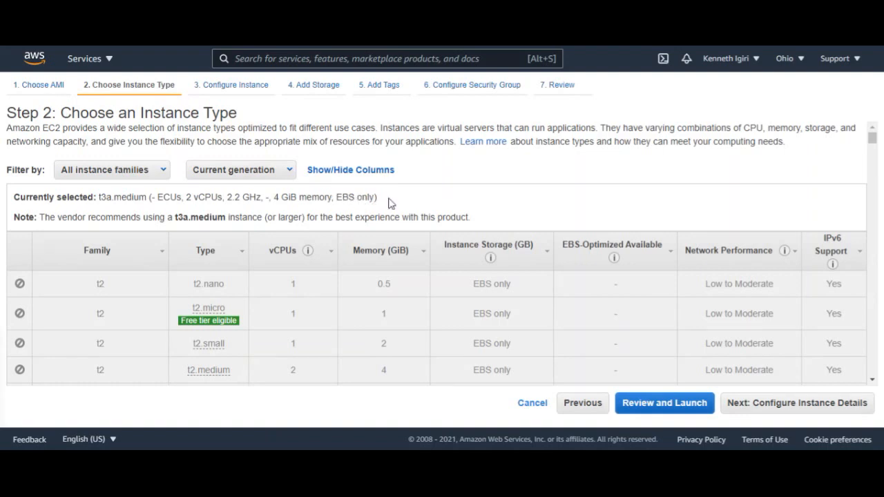
- Review the instance type list, keeping t3a.medium (2 vCPUs, 4 GiB) selected
scroll(539, 283, "down", 8)
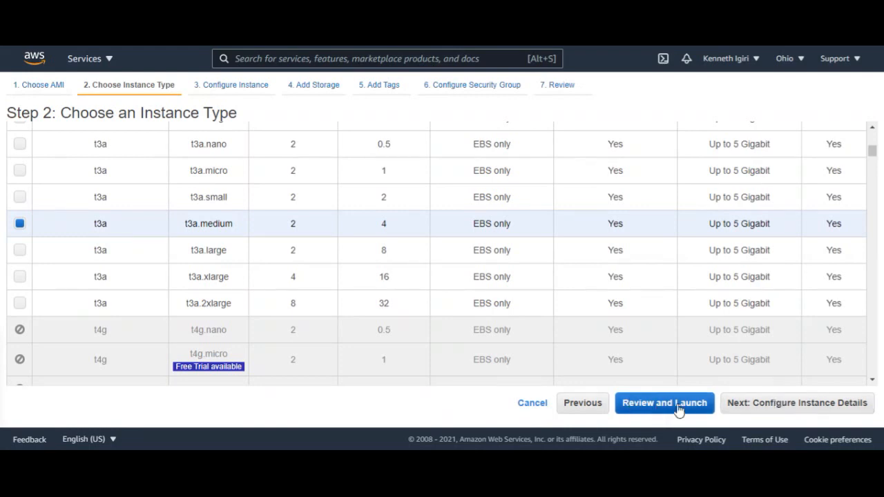
- Advance to Step 3: Configure Instance Details and review the default VPC settings
left_click(768, 405)
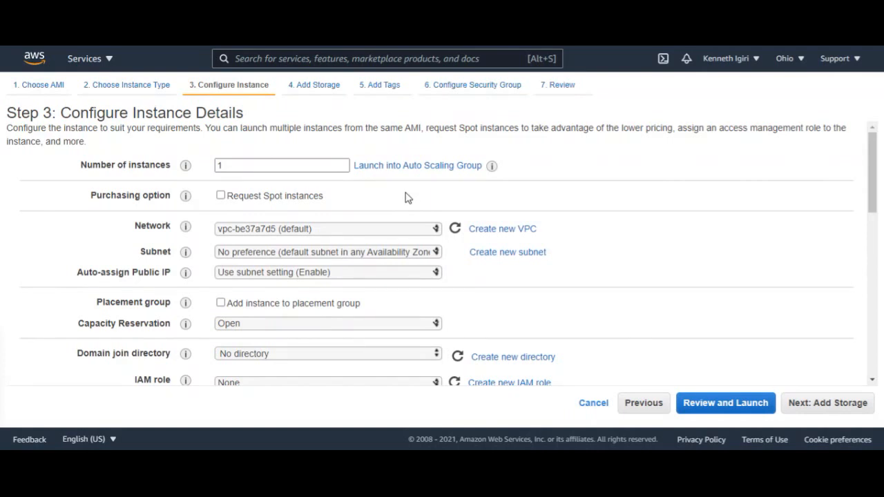
scroll(301, 246, "down", 1)
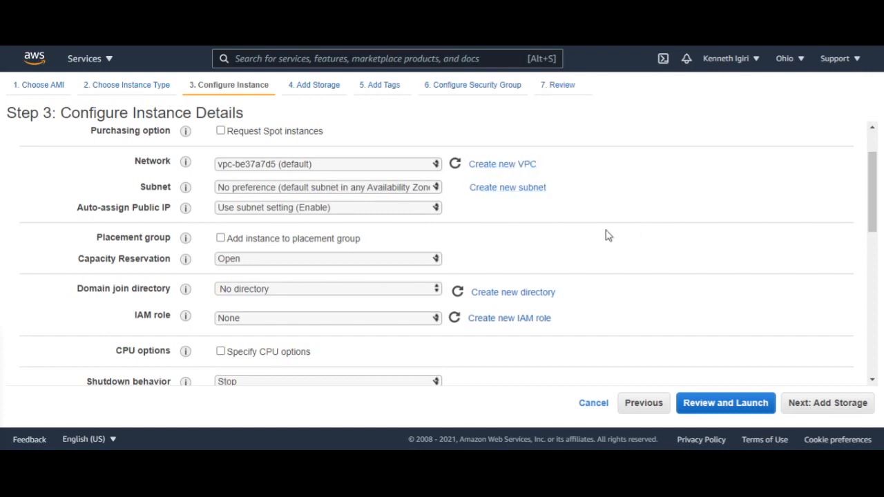
- Open the Subnet dropdown to view the default VPC's available subnets
left_click(281, 188)
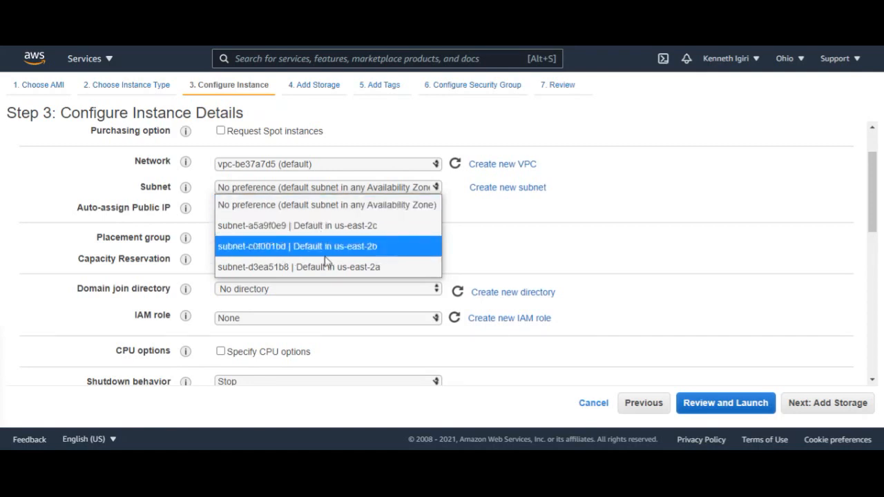
- Keep Subnet at No preference and Auto-assign Public IP at Use subnet setting (Enable)
left_click(552, 221)
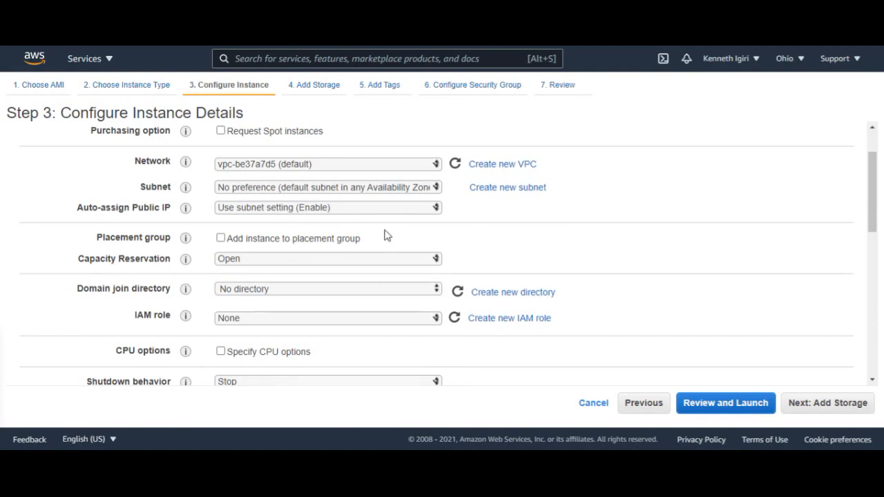
left_click(321, 208)
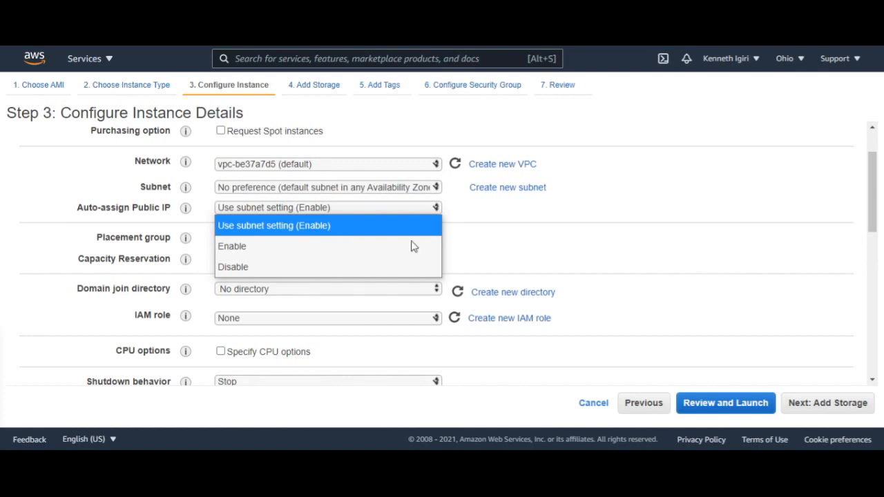
left_click(584, 245)
scroll(286, 283, "down", 2)
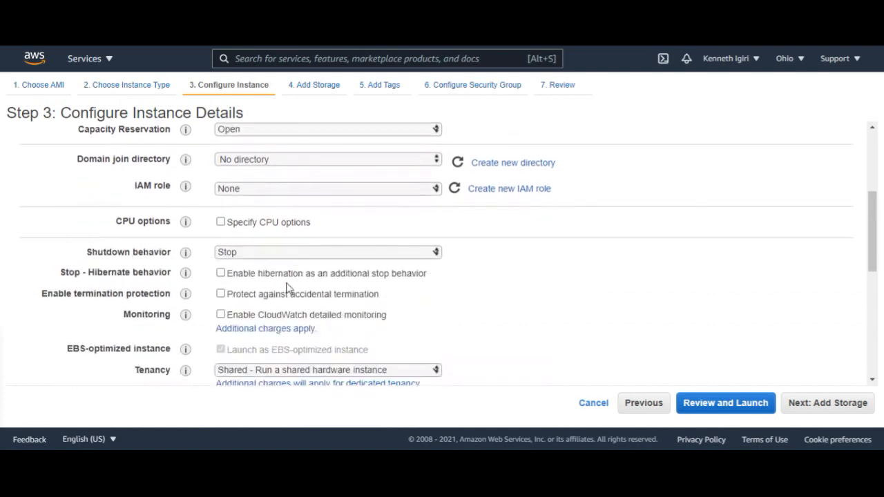
scroll(287, 289, "up", 1)
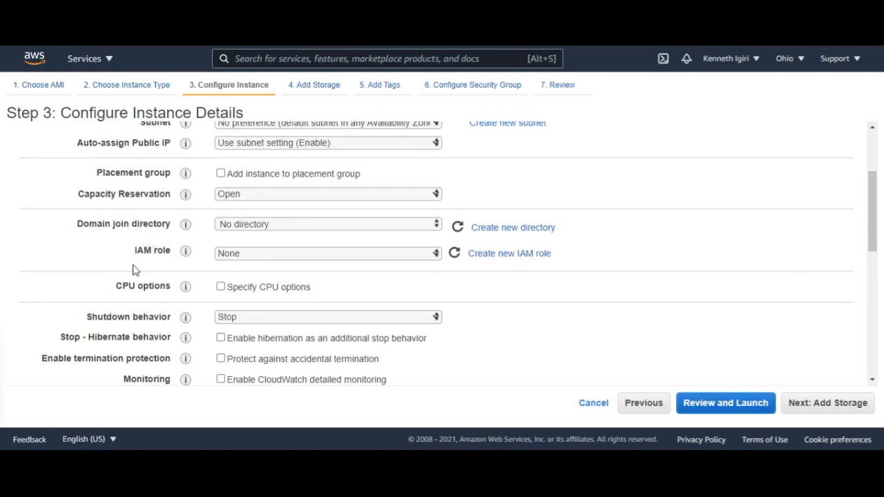
- Review the remaining instance details, then advance to Step 4: Add Storage
scroll(135, 270, "down", 1)
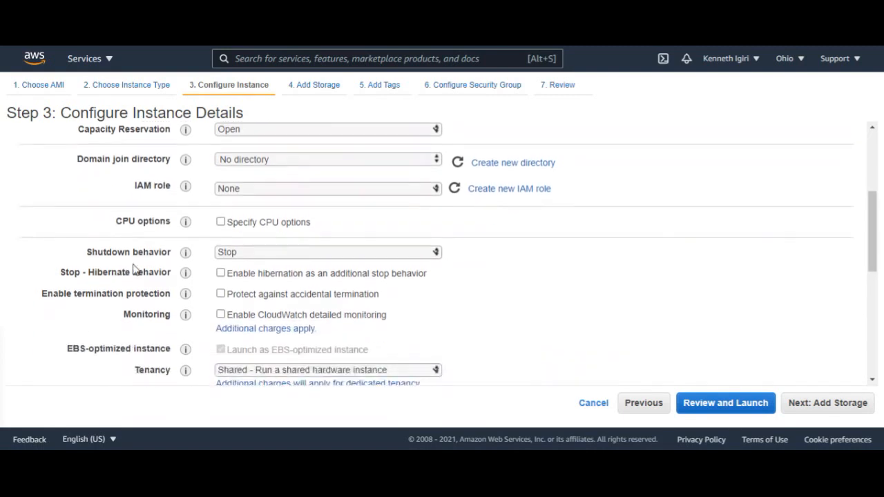
scroll(135, 268, "down", 1)
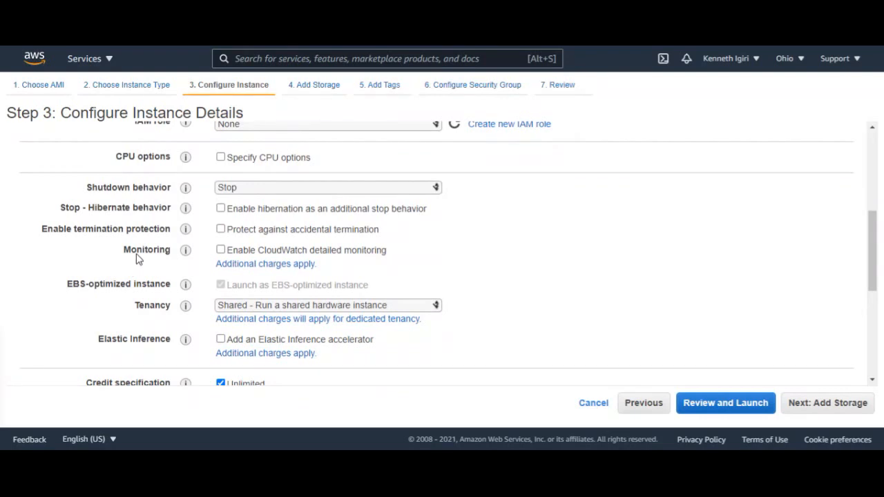
scroll(138, 258, "down", 2)
scroll(137, 253, "down", 2)
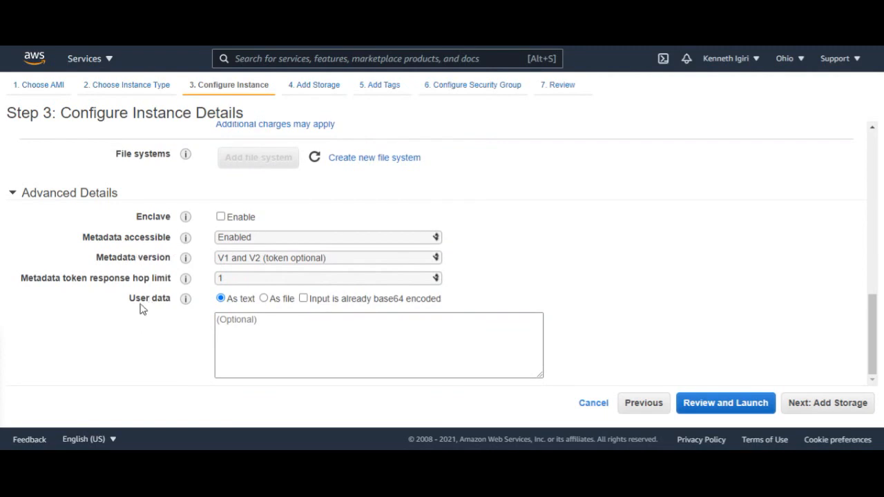
scroll(140, 306, "up", 5)
scroll(141, 302, "up", 2)
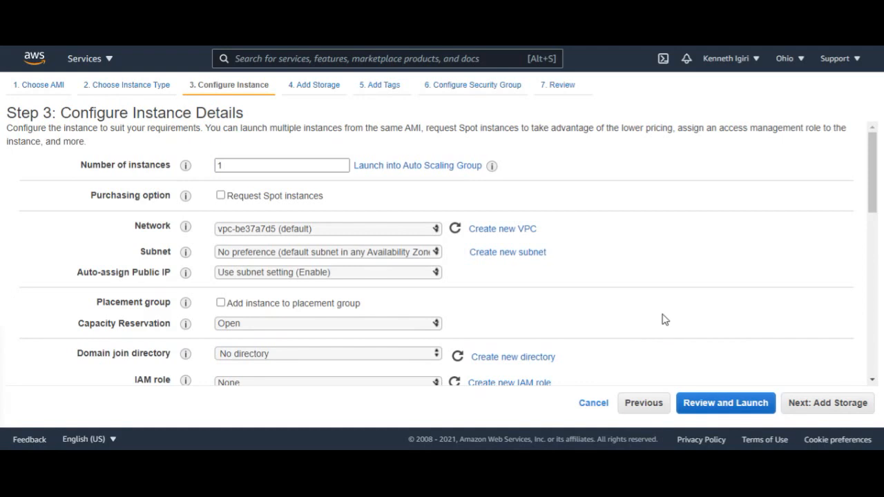
left_click(813, 404)
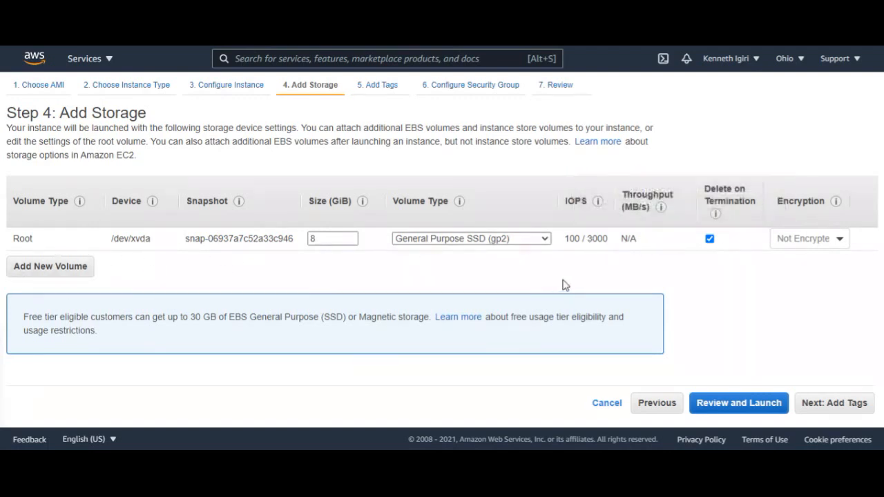
- Keep the 8 GiB root volume as General Purpose SSD (gp2) and proceed to Add Tags
left_click(545, 240)
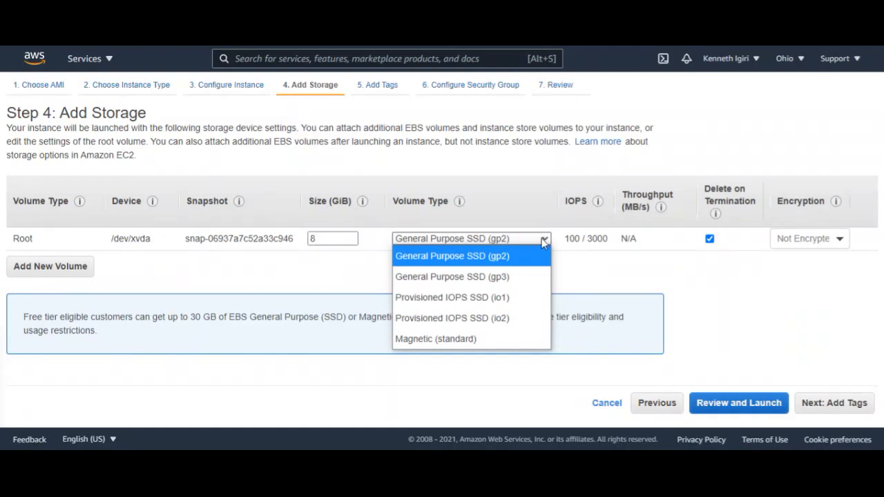
left_click(597, 267)
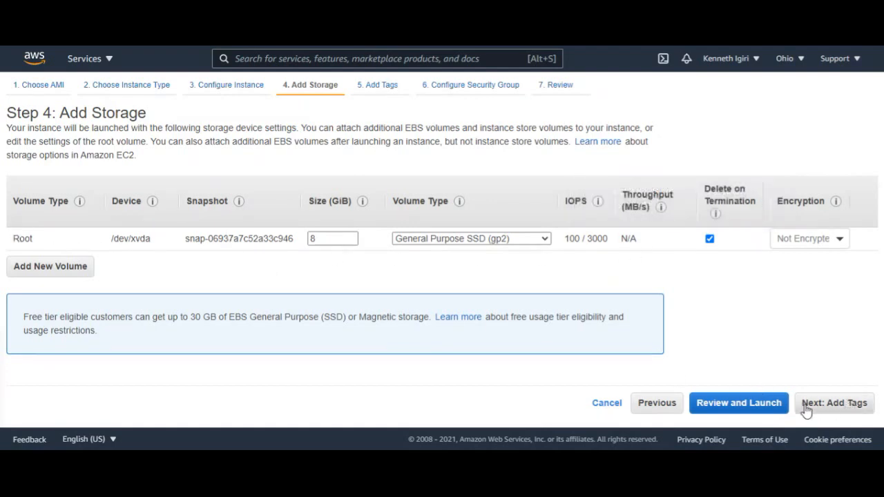
left_click(839, 411)
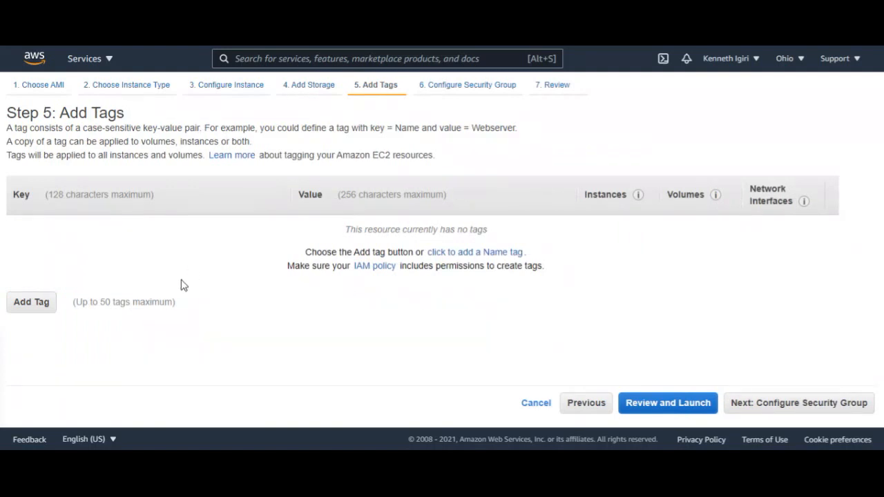
- Add a tag with key Name and value First_Image
left_click(27, 308)
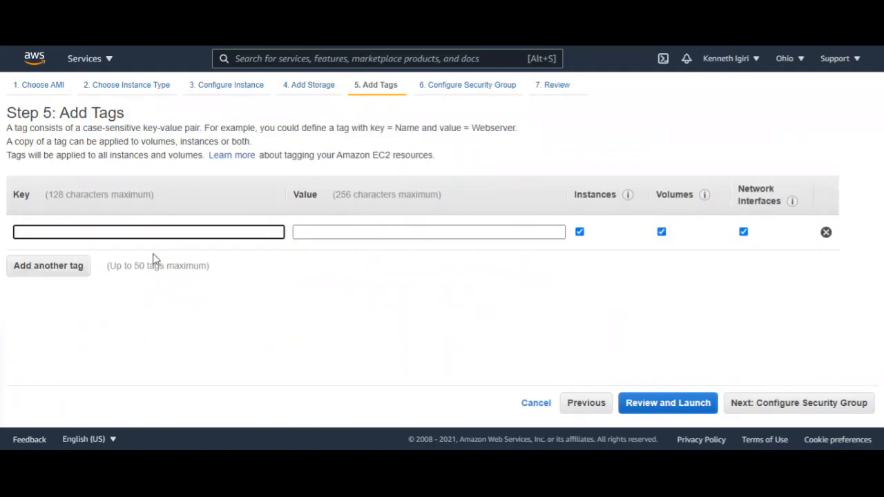
type("Name")
key("Tab")
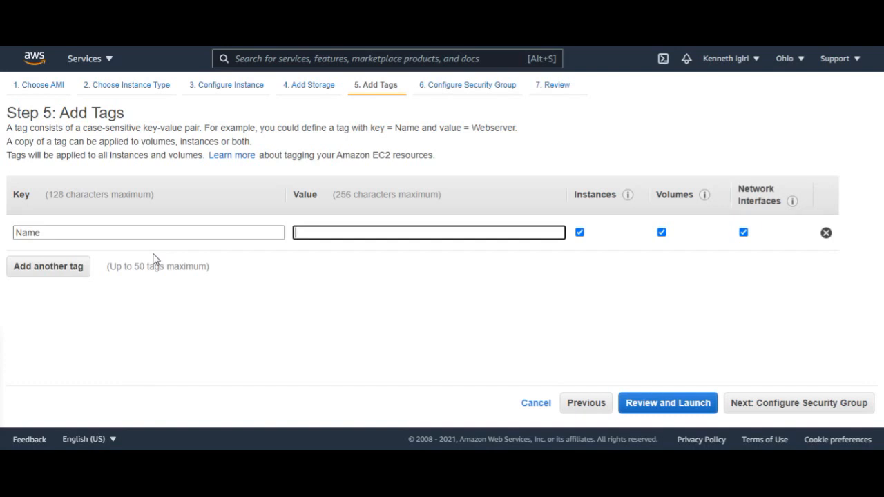
type("FirstImage")
left_click(312, 233)
type("_")
left_click(320, 297)
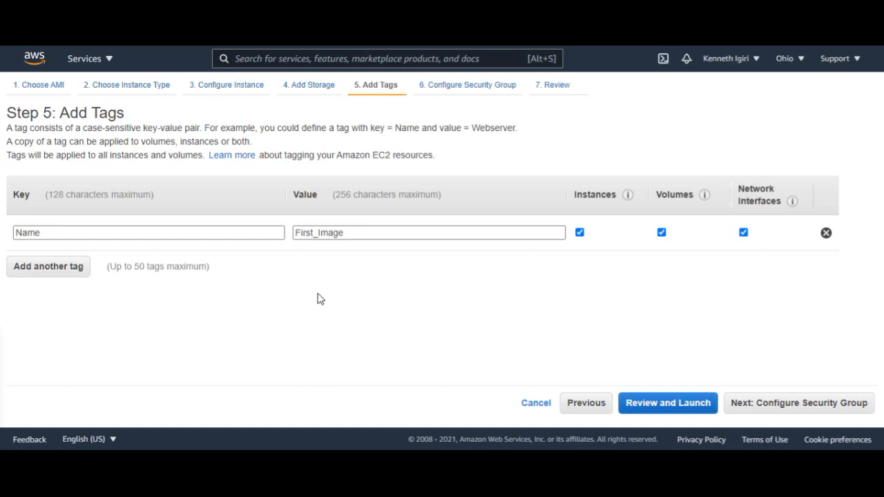
- Add a second tag with key Purpose and value Demonstration
left_click(66, 266)
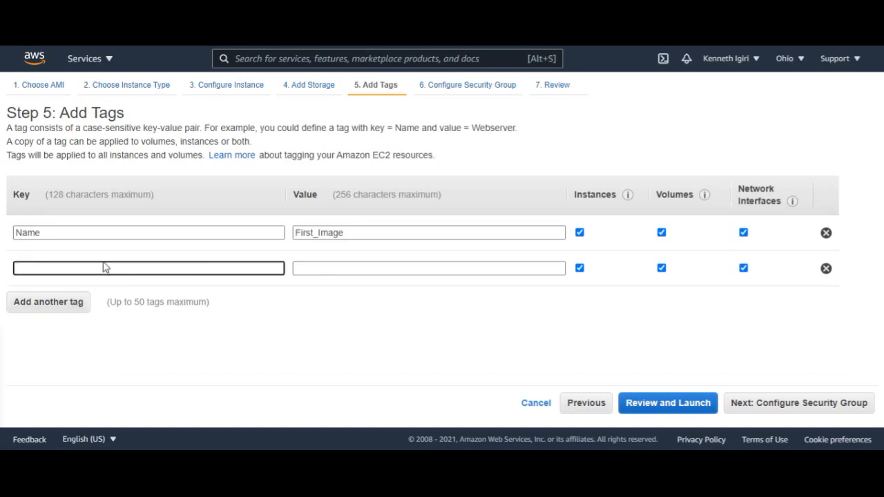
type("Purpose")
key("Tab")
type("Demonstrat")
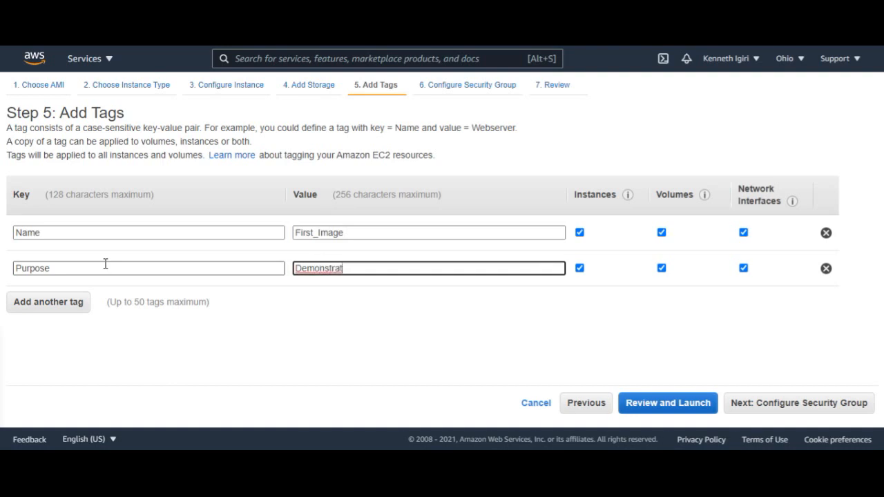
type("ion")
left_click(407, 336)
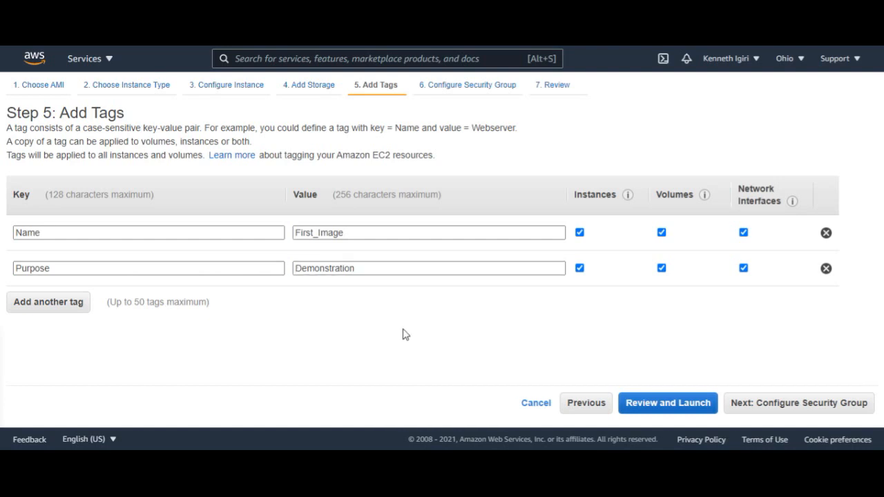
- On Configure Security Group, replace the default security group name with FirstSecGrp
left_click(797, 403)
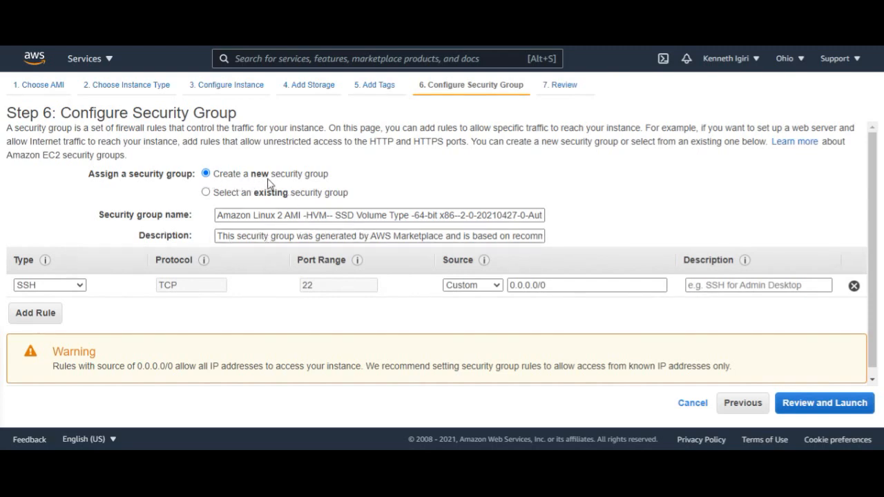
left_click(264, 217)
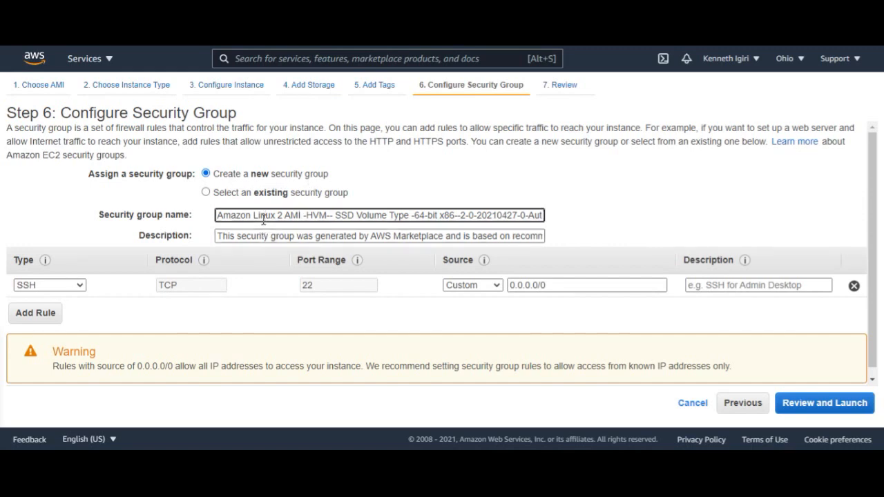
key("ctrl+a")
type("Firsr")
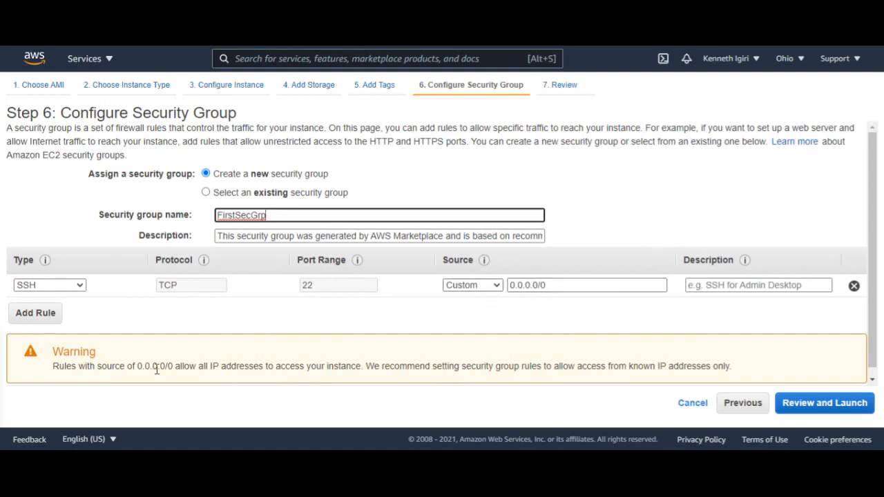
left_click(498, 286)
left_click(497, 288)
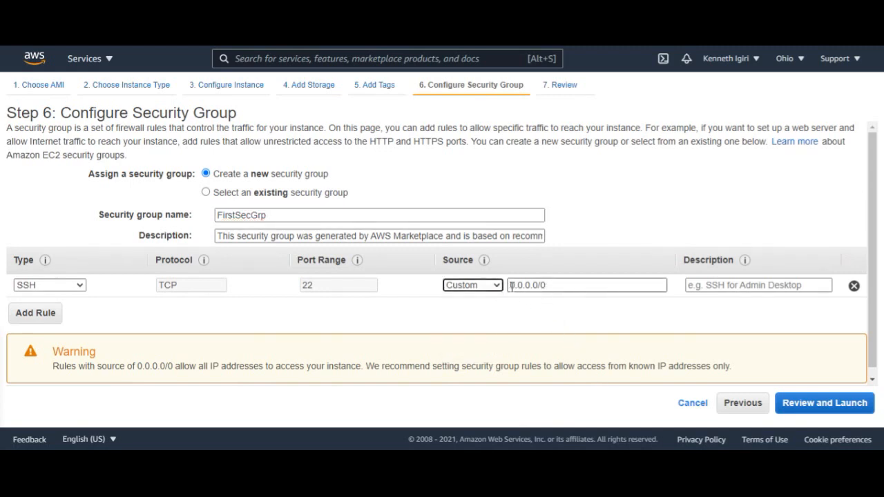
left_click(544, 285)
left_click(529, 310)
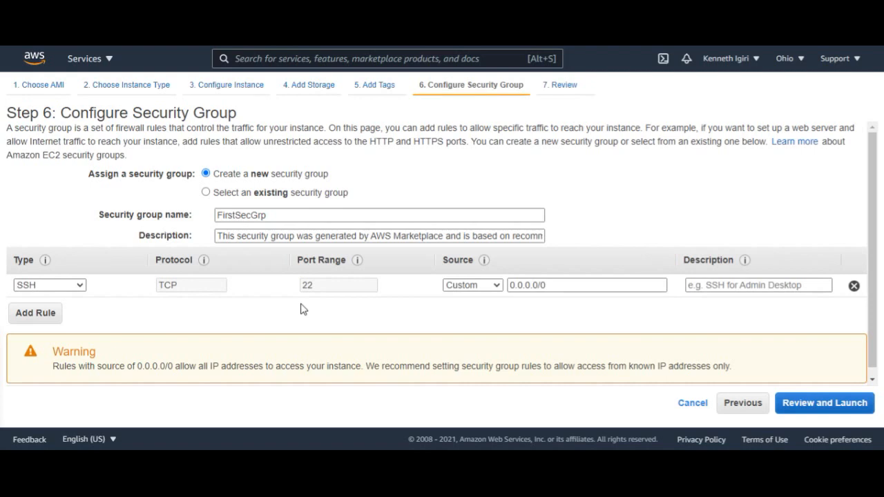
left_click(798, 408)
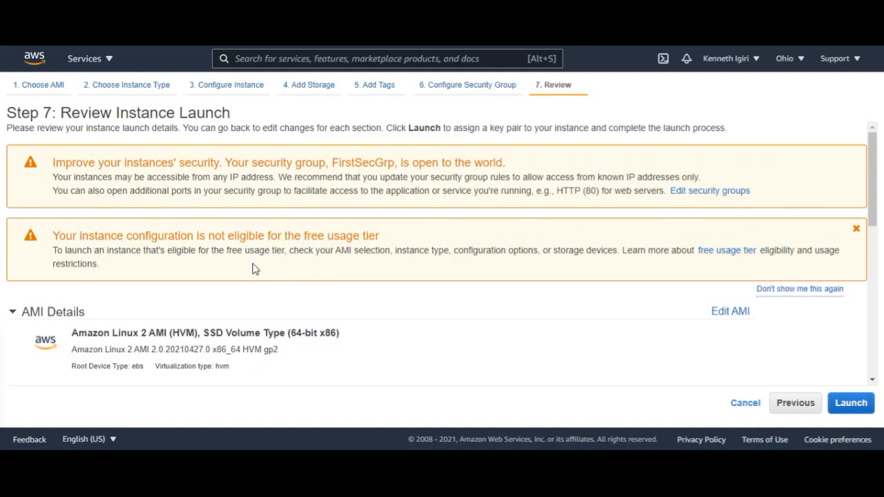
left_click(796, 403)
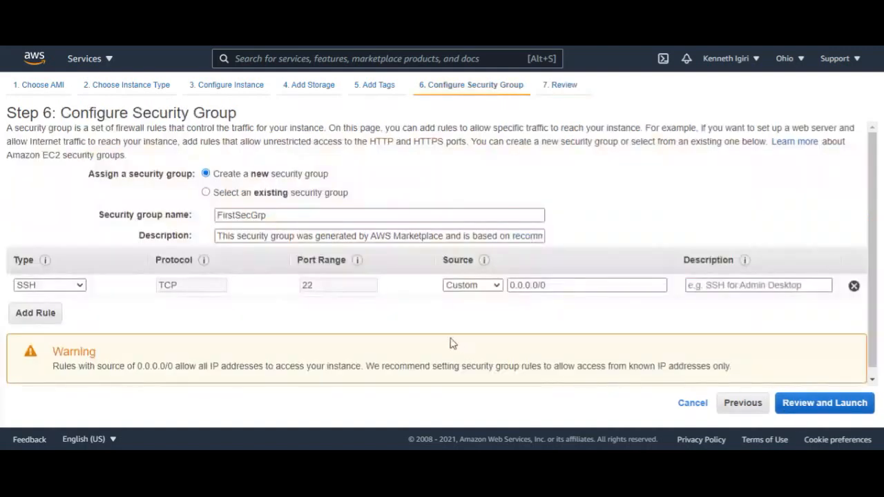
- Set the SSH rule's Source to My IP and return to the launch review
left_click(498, 287)
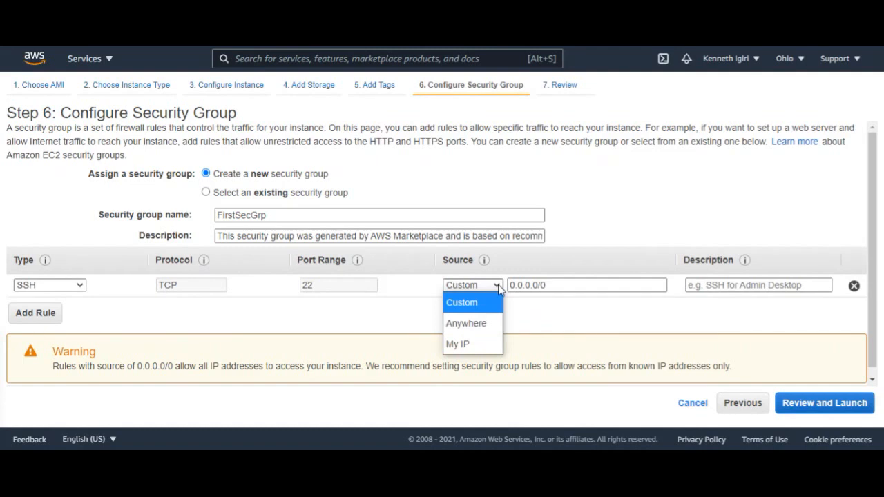
left_click(463, 344)
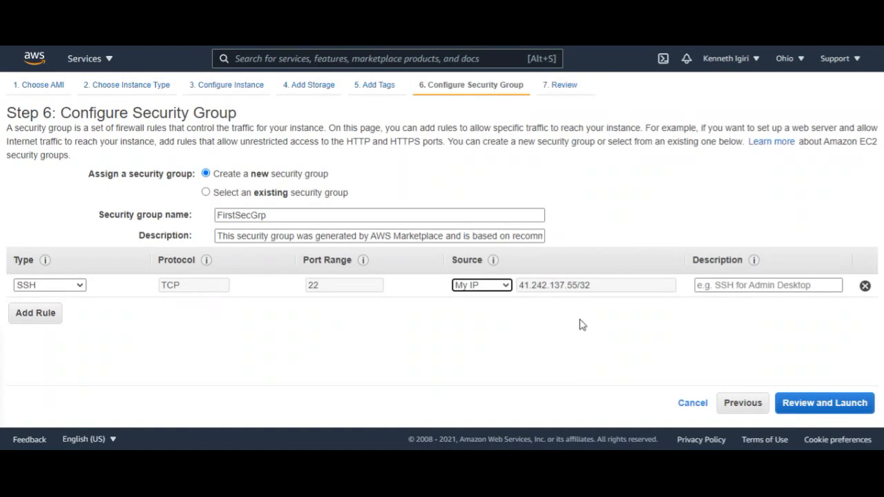
left_click(800, 404)
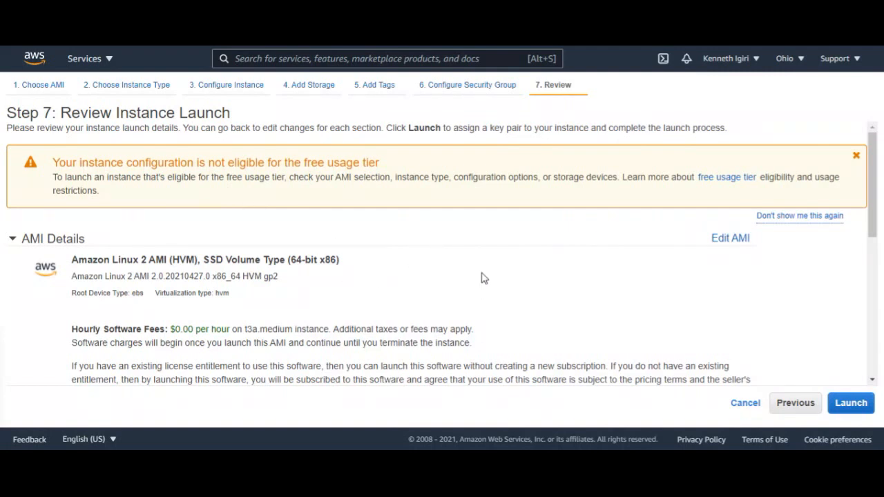
- Check the Review page and click Launch to reach the key pair dialog
scroll(336, 314, "down", 2)
scroll(339, 303, "up", 2)
left_click(851, 408)
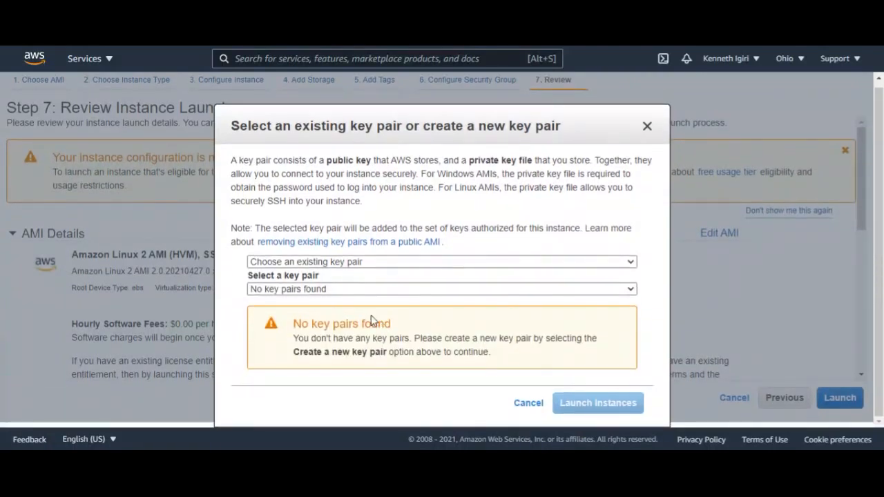
- Create new key pair FirstKey, download FirstKey.pem, and launch the instance
left_click(333, 262)
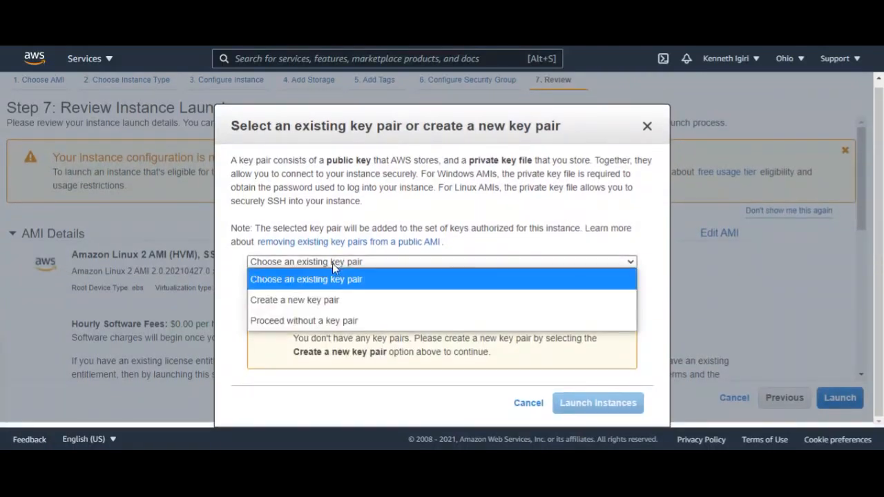
left_click(316, 299)
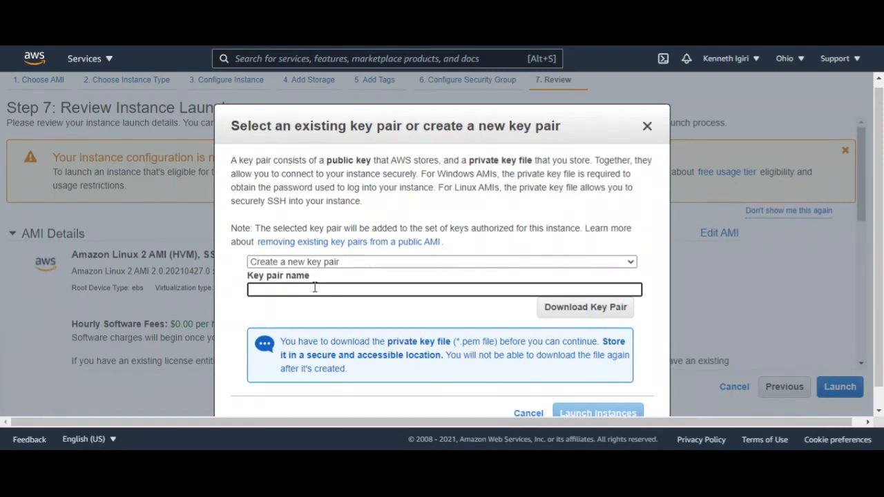
scroll(381, 297, "down", 1)
type("FirstKey")
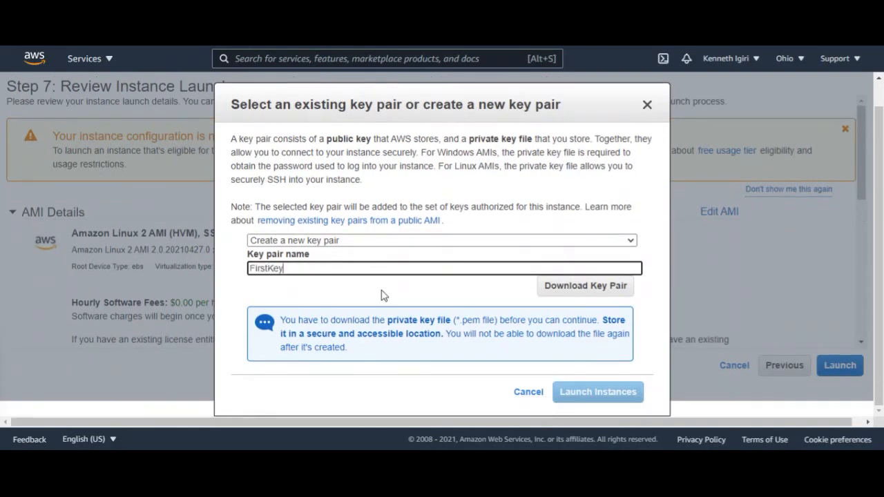
left_click(553, 290)
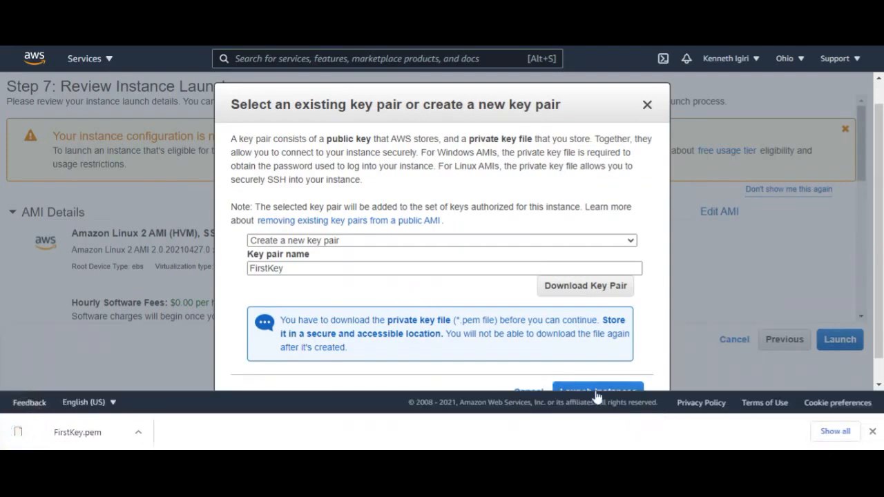
left_click(592, 392)
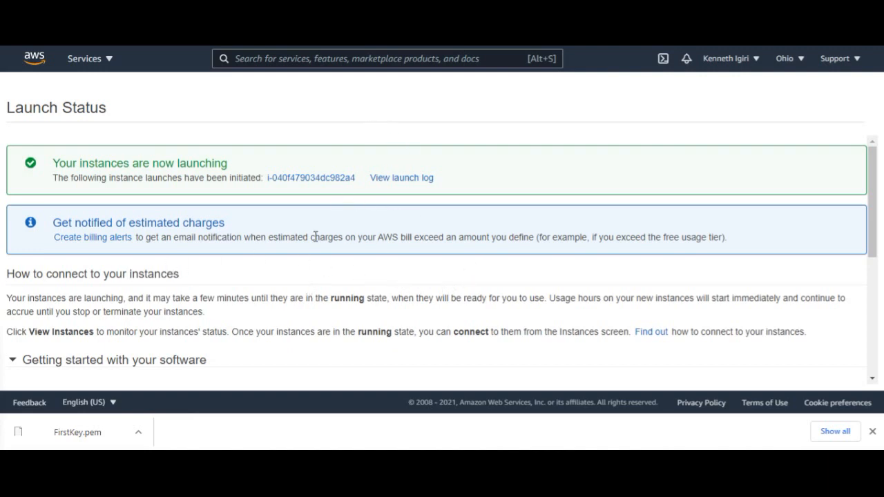
- Check the launch log shows every step succeeded, then go to View Instances
left_click(397, 178)
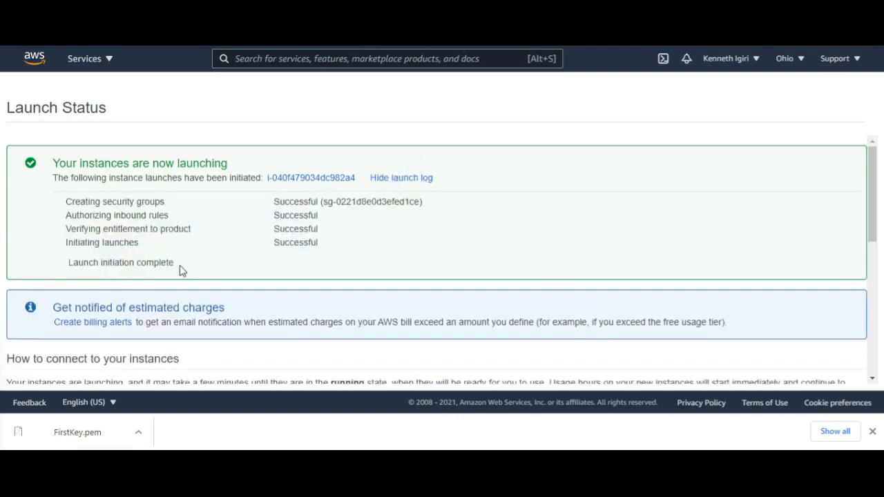
scroll(235, 261, "down", 10)
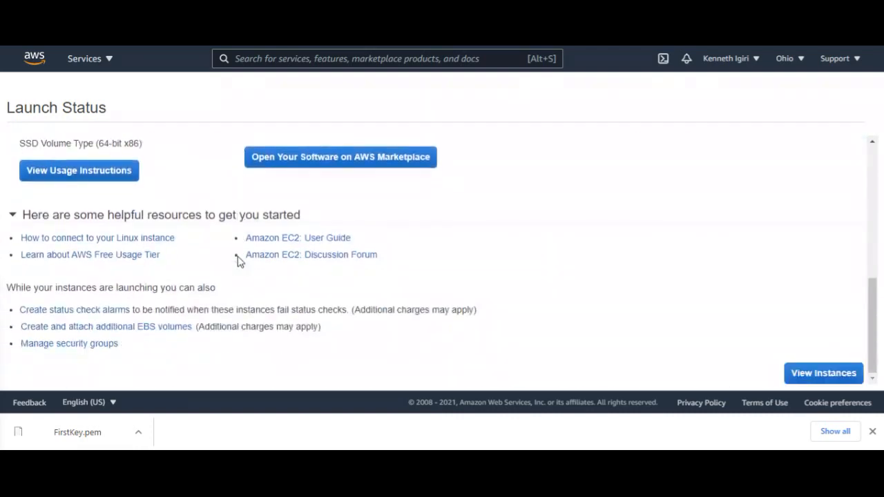
left_click(831, 382)
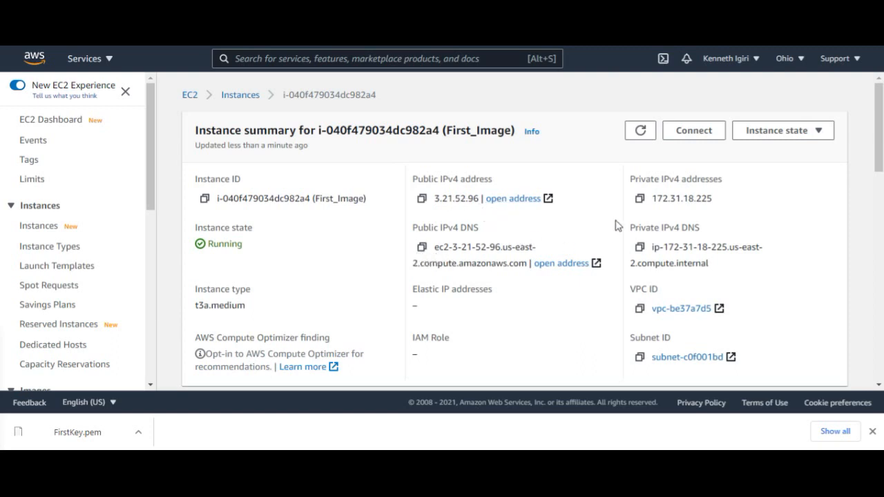
- Highlight First_Image's private IPv4 address 172.31.18.225 and review its instance summary
left_click_drag(714, 200, 651, 199)
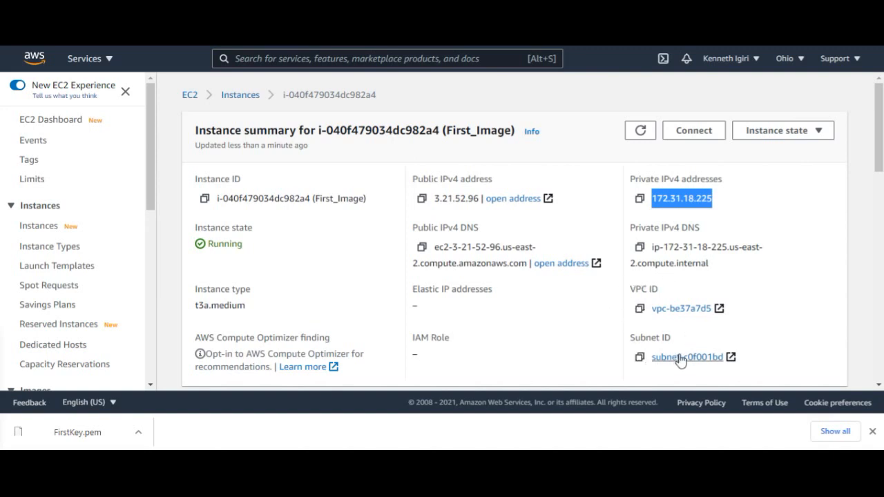
scroll(712, 321, "down", 2)
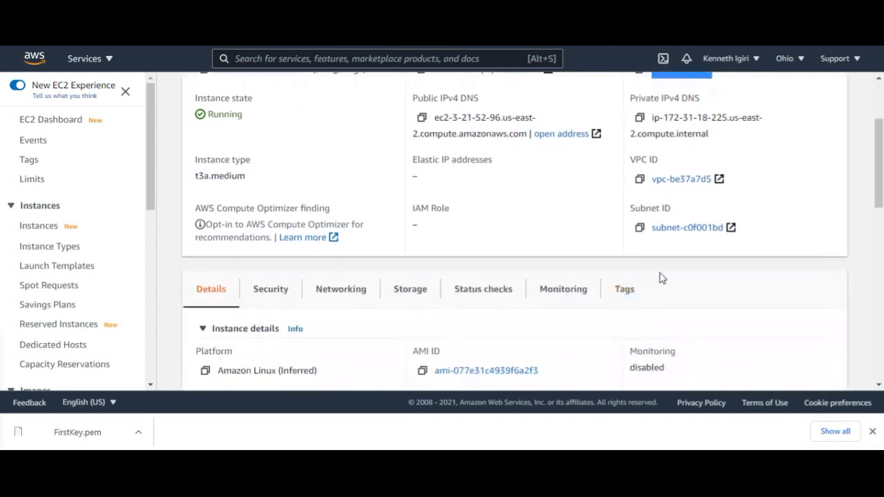
scroll(662, 251, "down", 1)
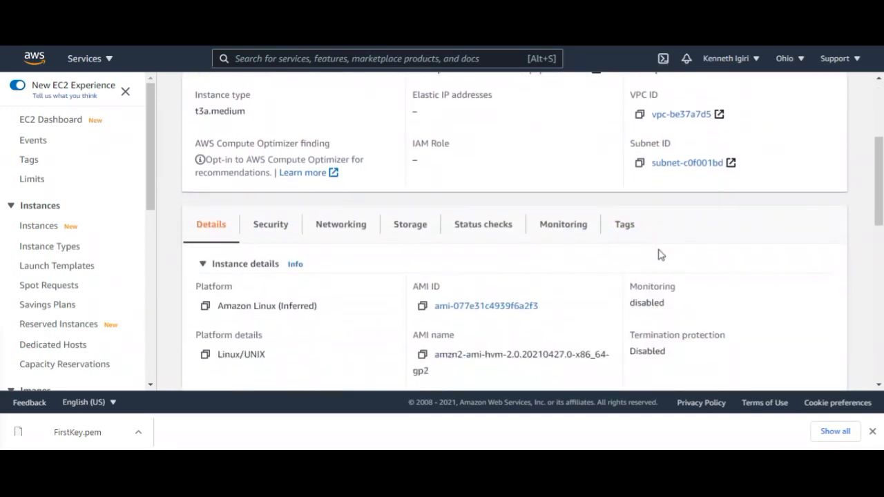
scroll(676, 256, "down", 3)
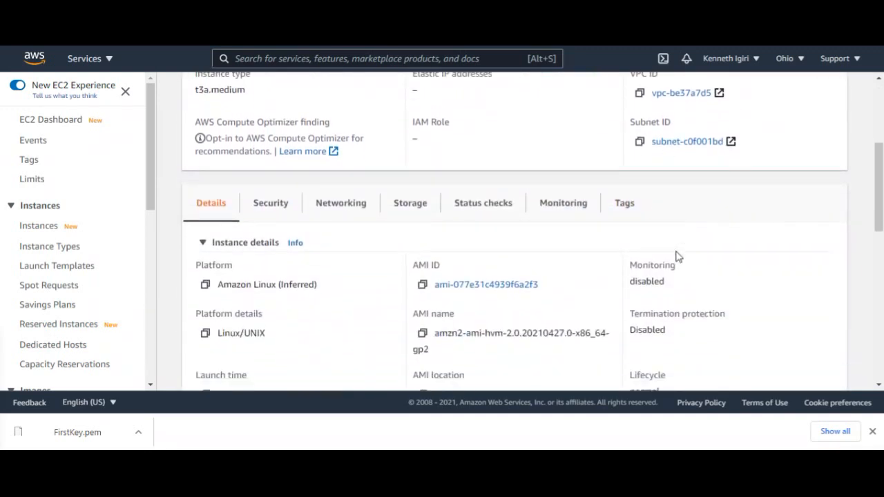
scroll(676, 256, "up", 6)
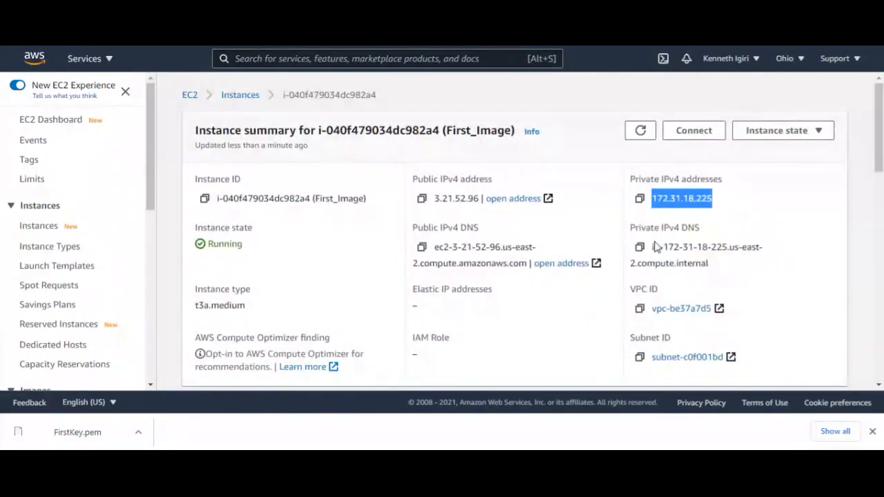
- Select First_Image in the Instances list and open its SSH client connection instructions
left_click(227, 97)
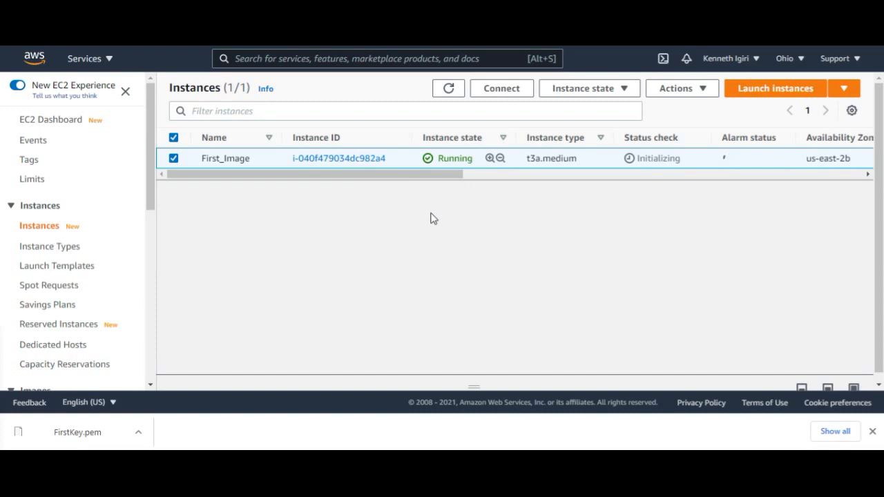
left_click(175, 160)
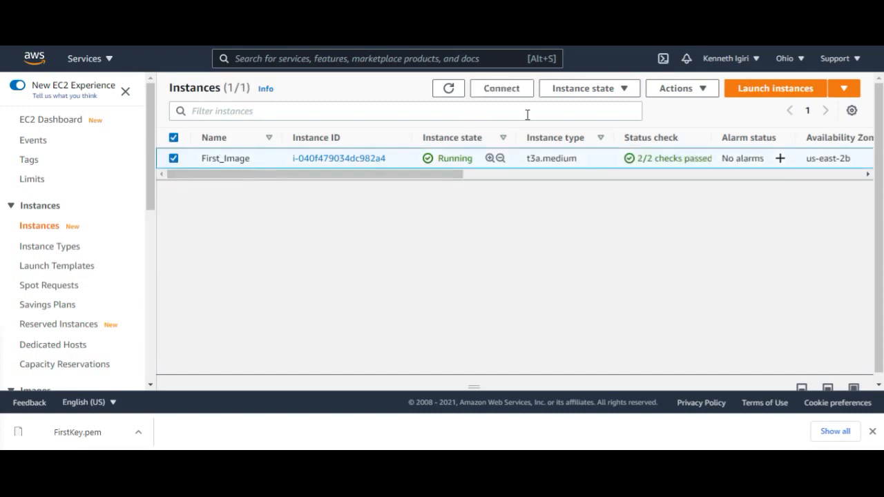
left_click(502, 93)
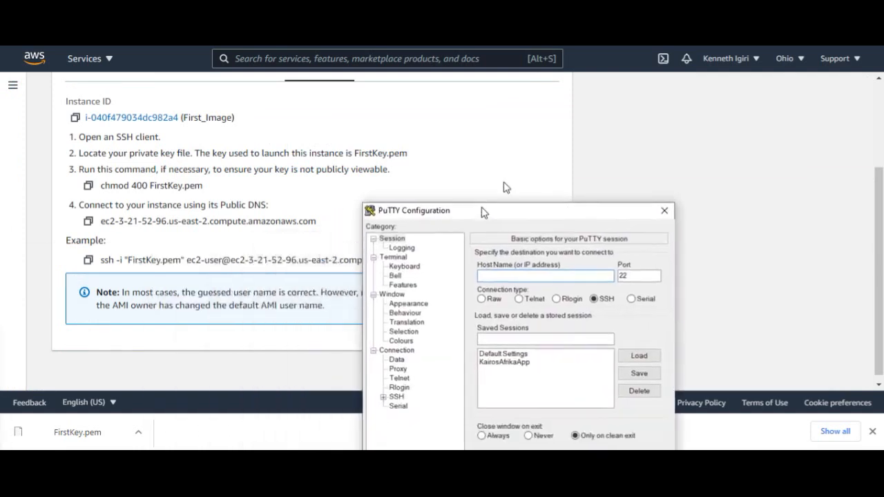
- Paste the public DNS ec2-3-21-52-96.us-east-2.compute.amazonaws.com into PuTTY's Host Name field and expand the SSH settings
left_click_drag(505, 190, 545, 93)
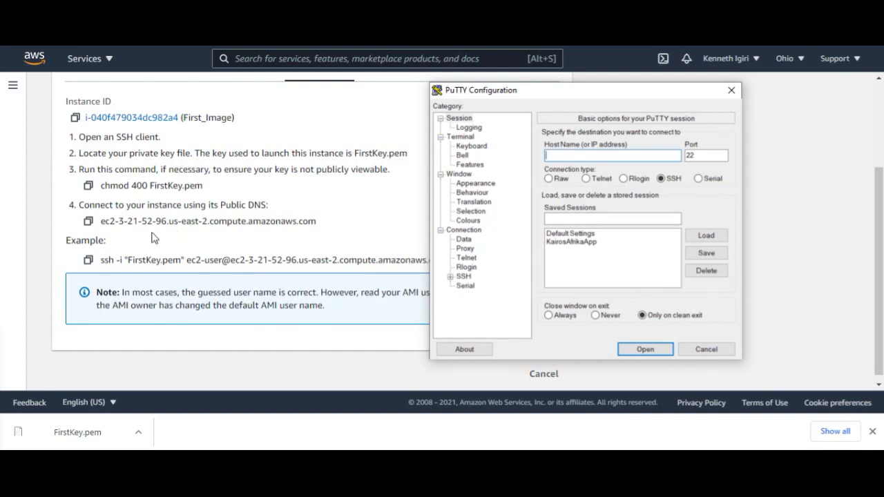
left_click_drag(316, 222, 99, 222)
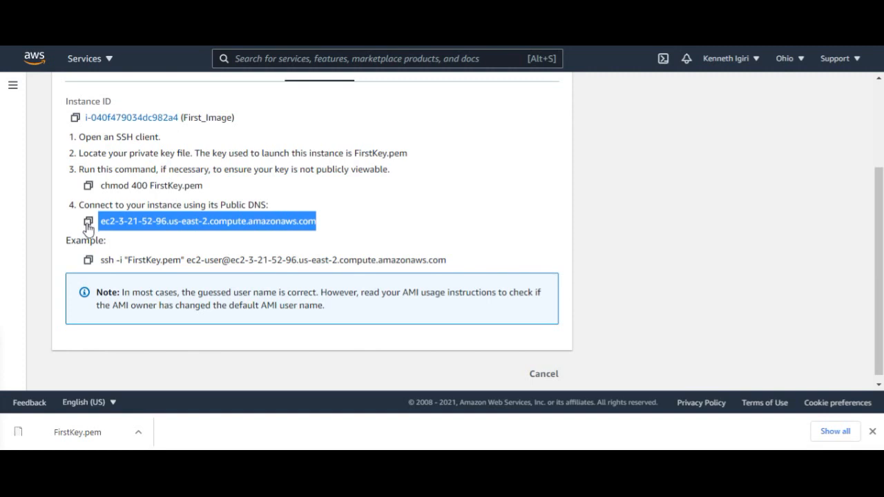
left_click(89, 223)
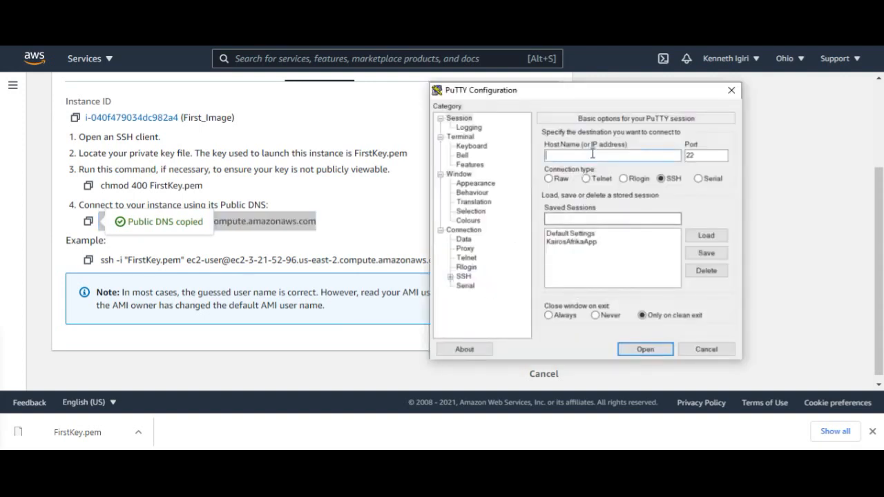
left_click(564, 153)
key("ctrl+v")
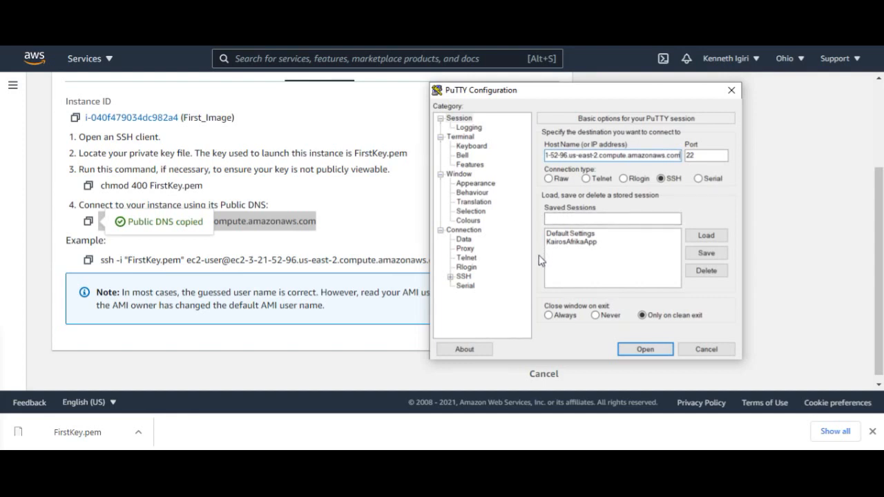
left_click(451, 276)
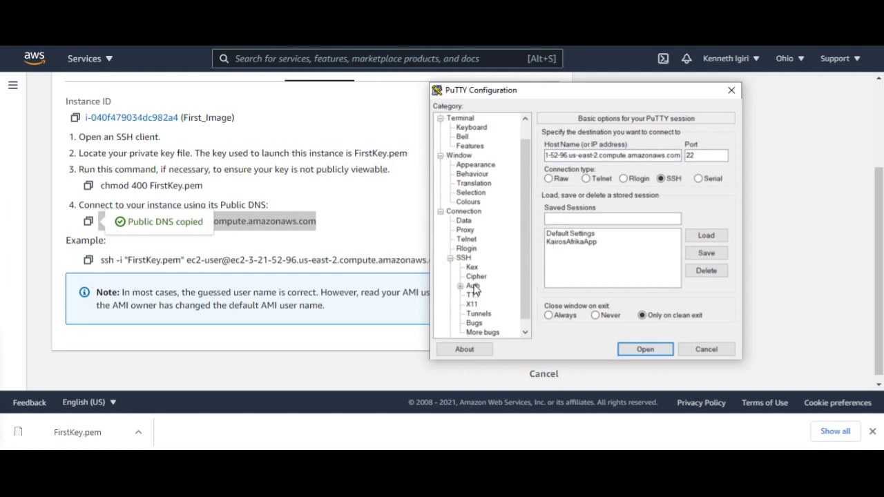
- Open SSH > Auth and browse Downloads with All Files (*.*) to find FirstKey.pem, then cancel
left_click(473, 286)
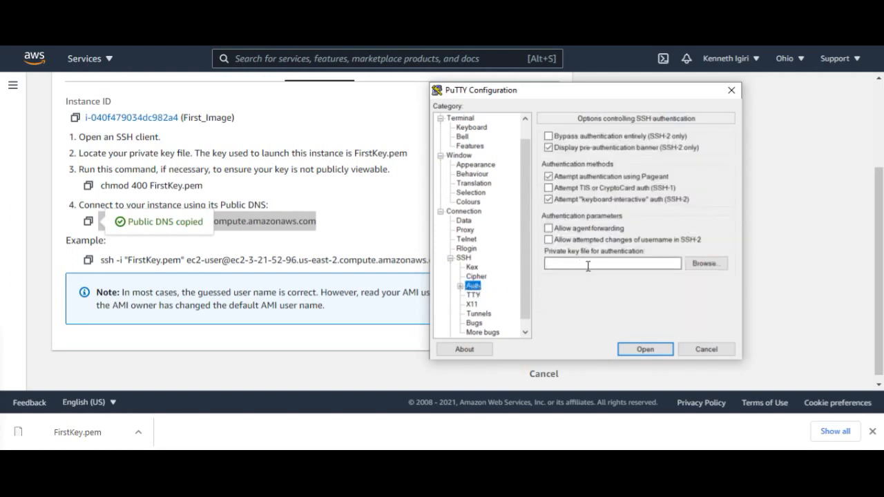
left_click(706, 263)
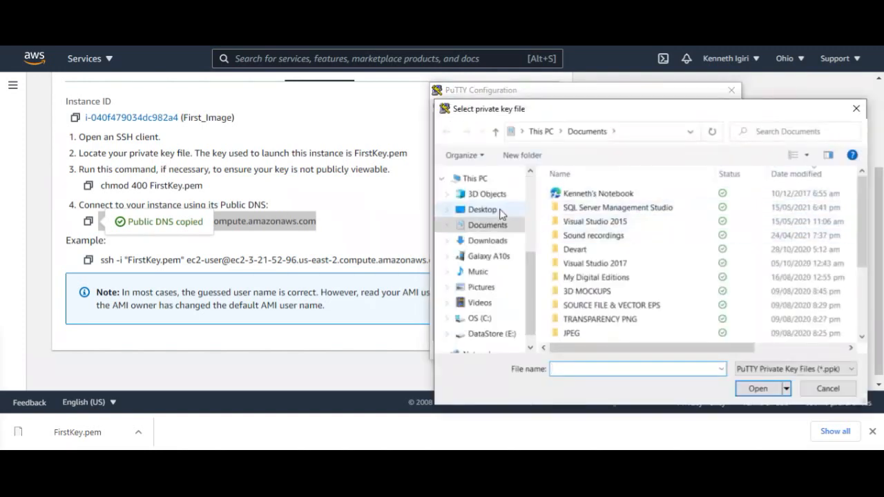
left_click_drag(532, 276, 550, 177)
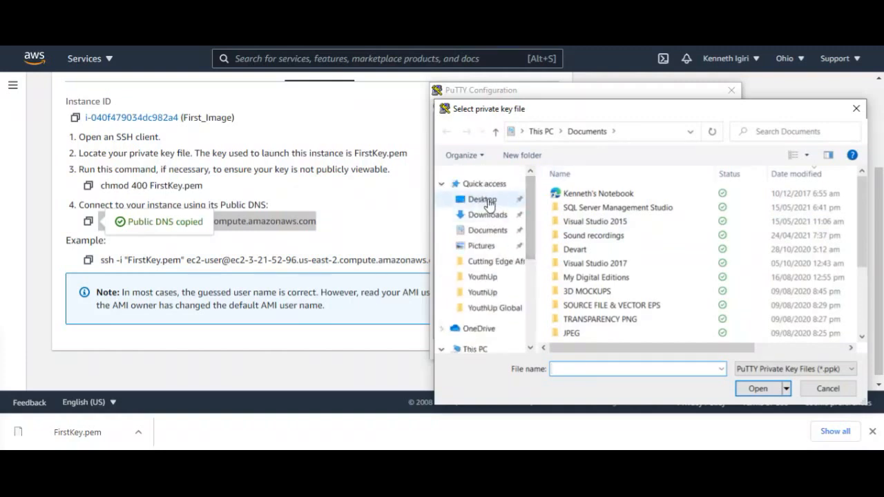
left_click(482, 199)
left_click(486, 217)
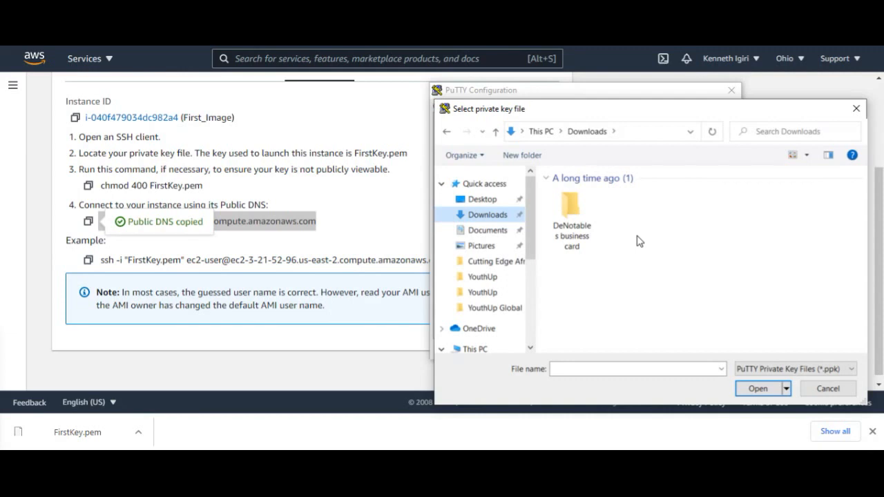
left_click(838, 371)
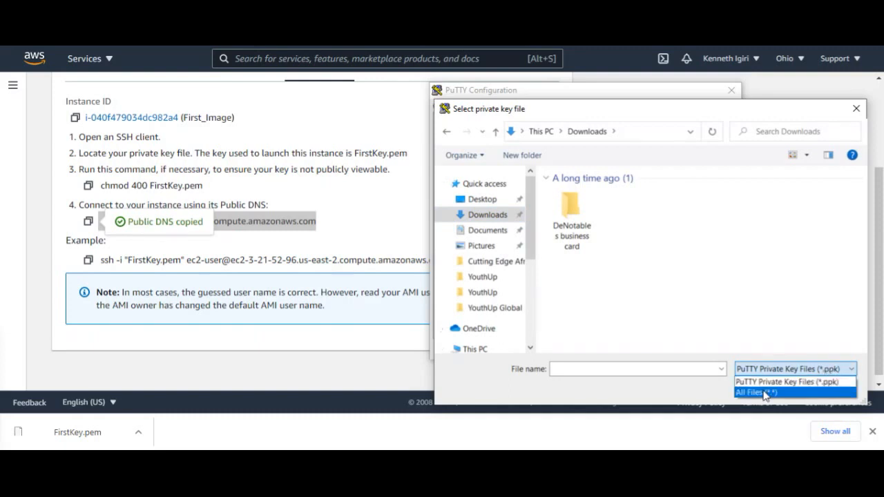
left_click(760, 393)
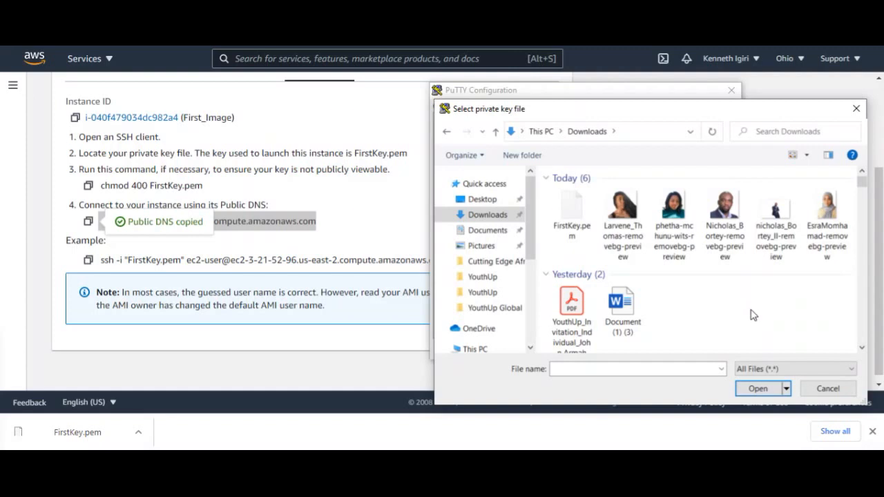
left_click(827, 388)
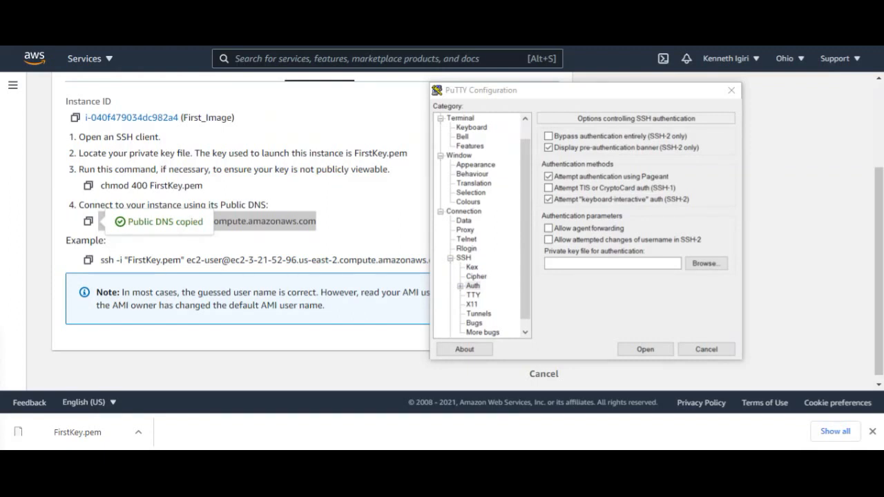
- Import FirstKey.pem from Downloads into PuTTYgen through Conversions > Import key
left_click_drag(332, 280, 277, 64)
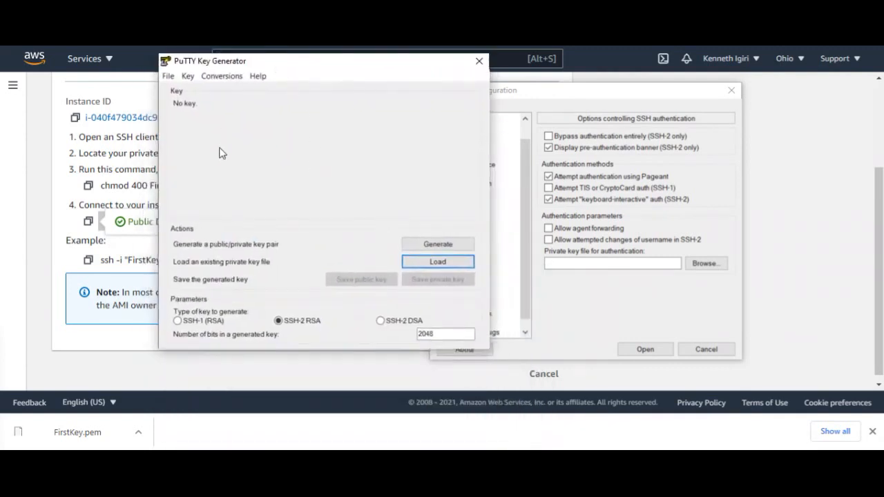
left_click(218, 77)
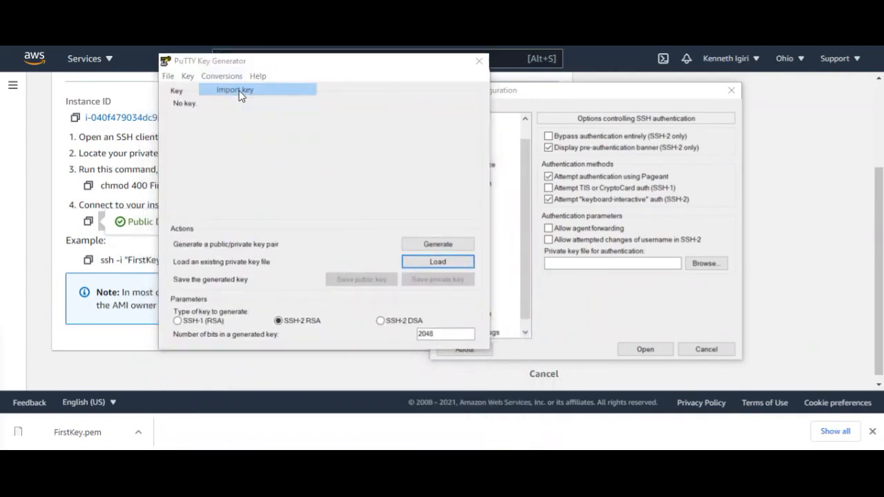
left_click(238, 88)
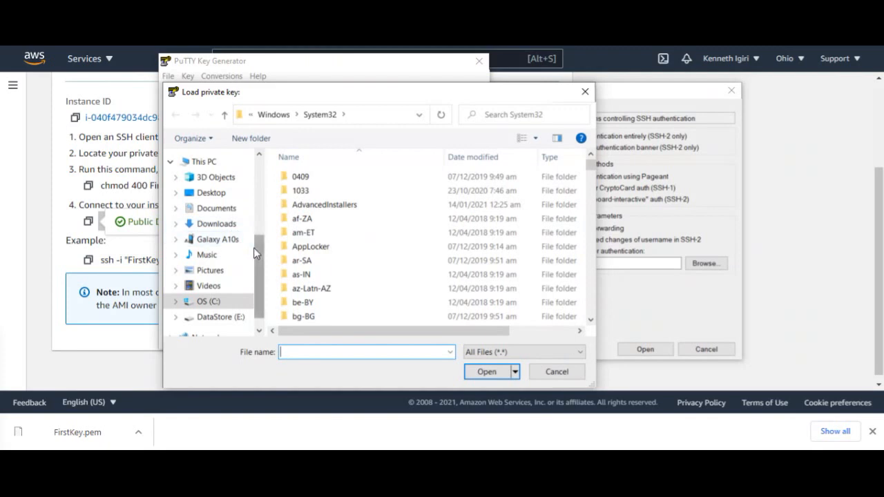
scroll(221, 221, "up", 5)
left_click(216, 197)
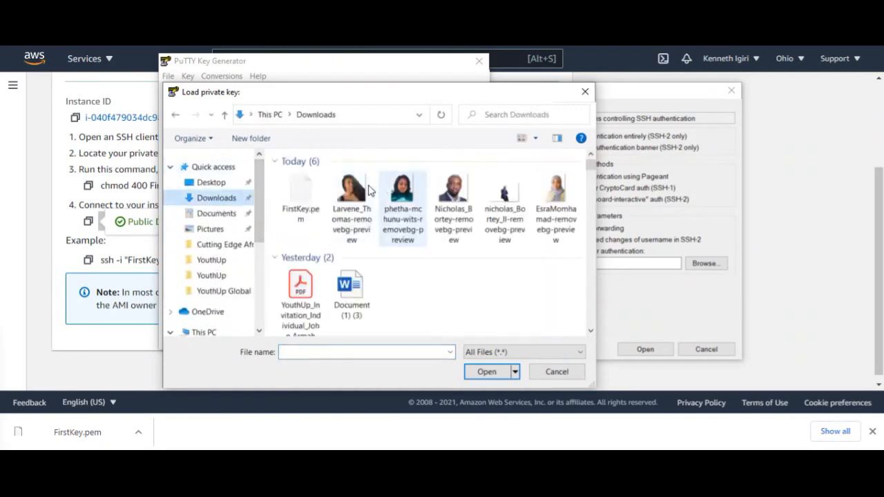
left_click(303, 195)
left_click(501, 370)
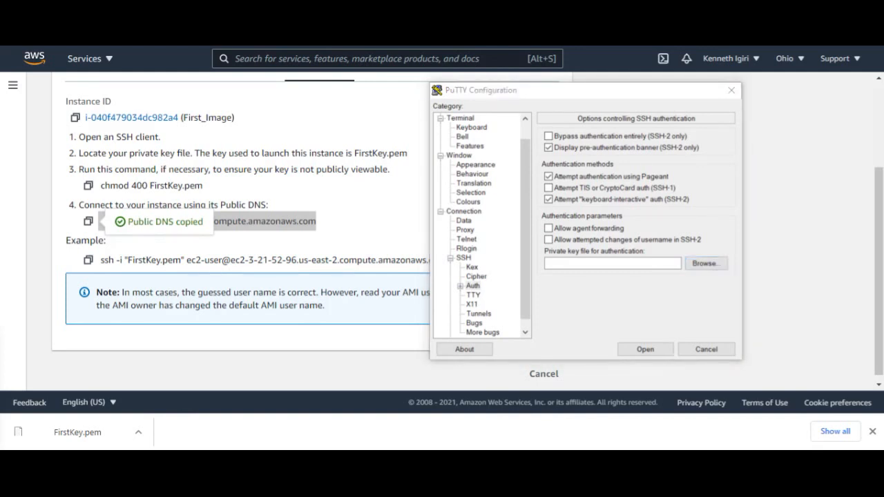
- Import FirstKey.pem again in the reopened PuTTYgen to show its 2048-bit ssh-rsa public key
left_click_drag(340, 120, 286, 68)
left_click(227, 78)
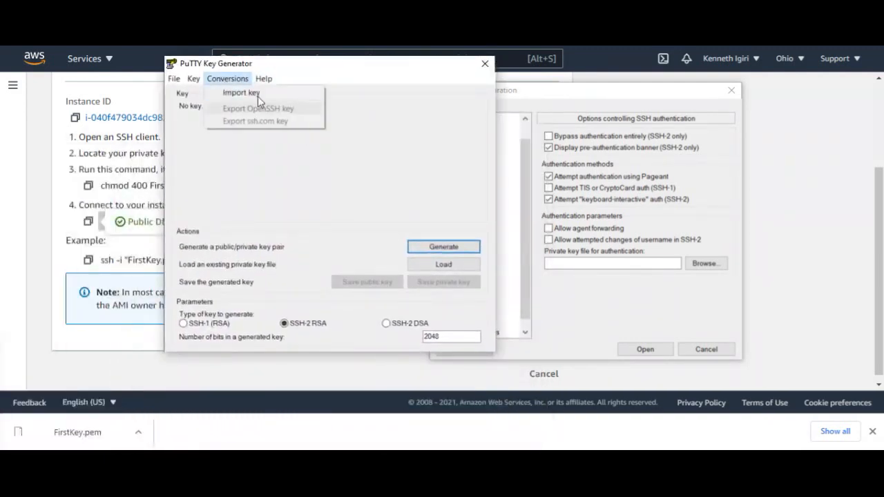
left_click(258, 94)
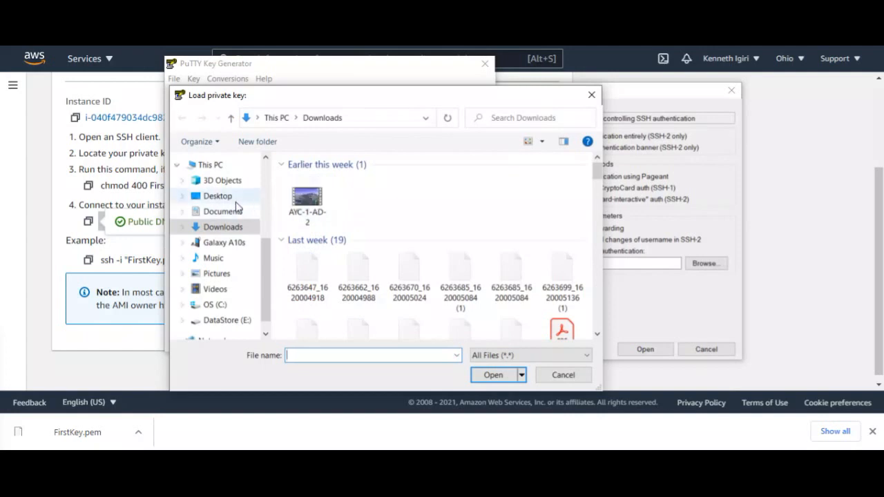
left_click(307, 200)
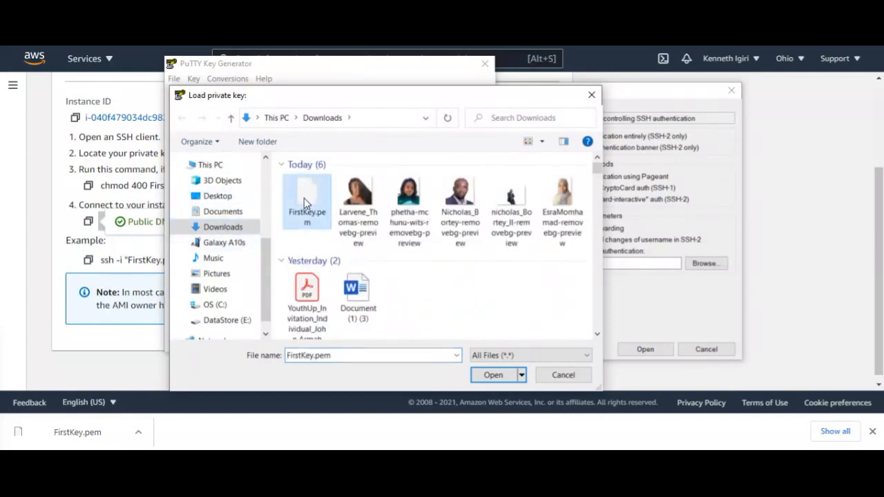
left_click(481, 375)
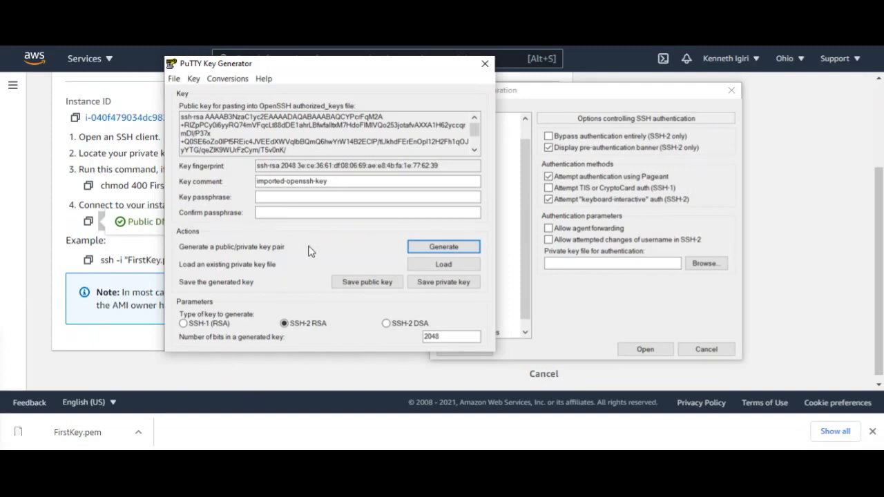
- Decline saving the key without a passphrase and enter a passphrase for it instead
left_click(219, 81)
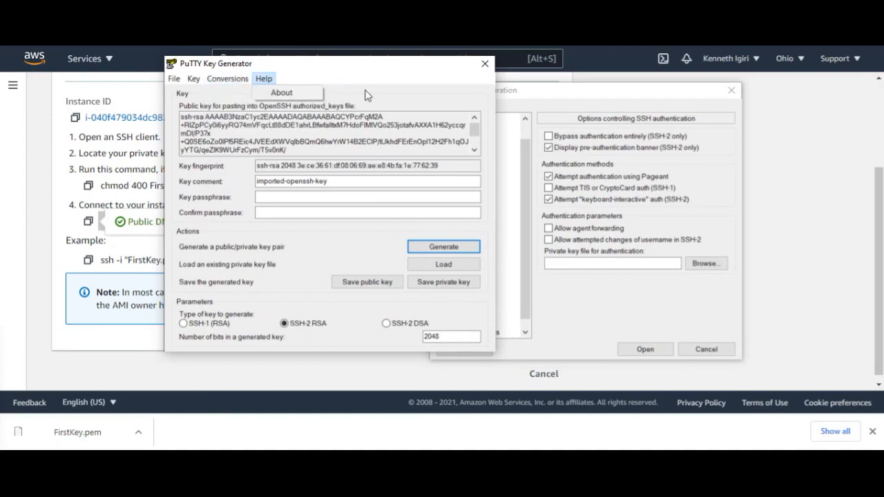
left_click(304, 252)
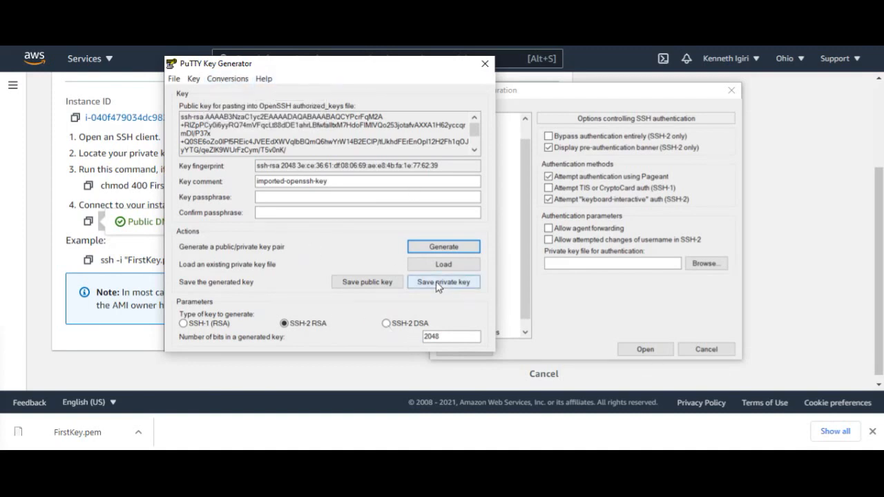
left_click(463, 285)
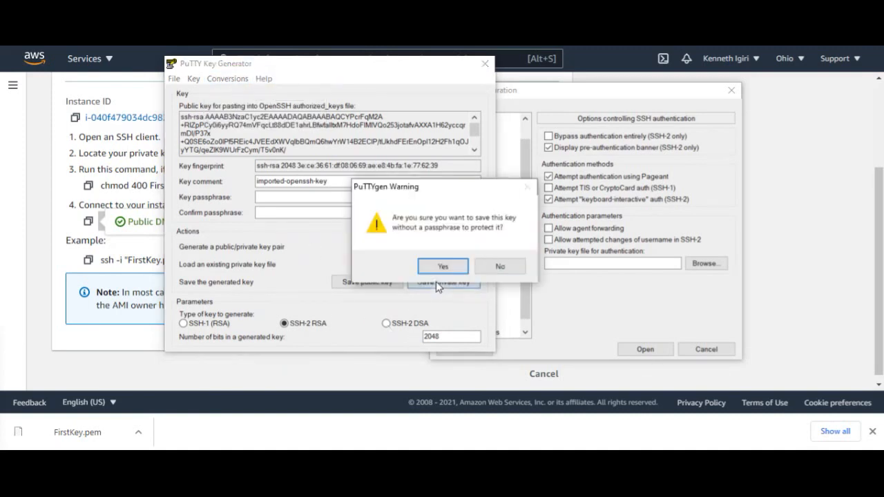
left_click(500, 267)
left_click(275, 197)
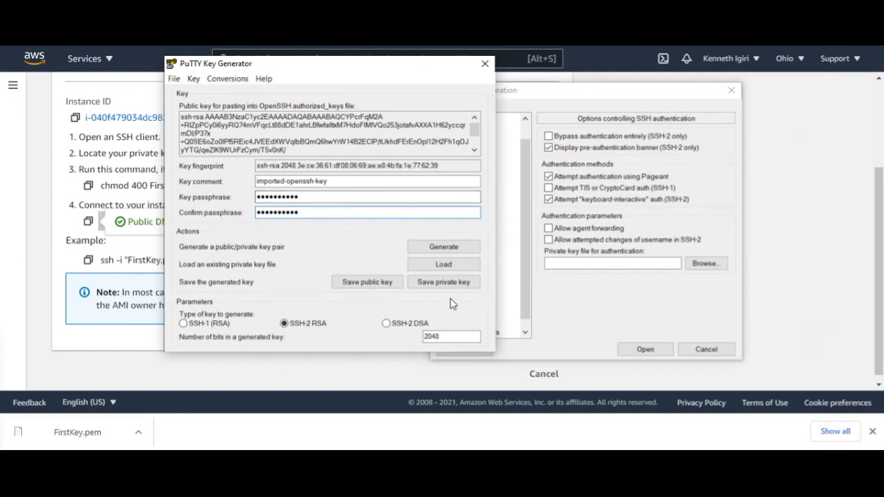
- Save the passphrase-protected key as a .ppk private key file in Downloads
left_click(438, 288)
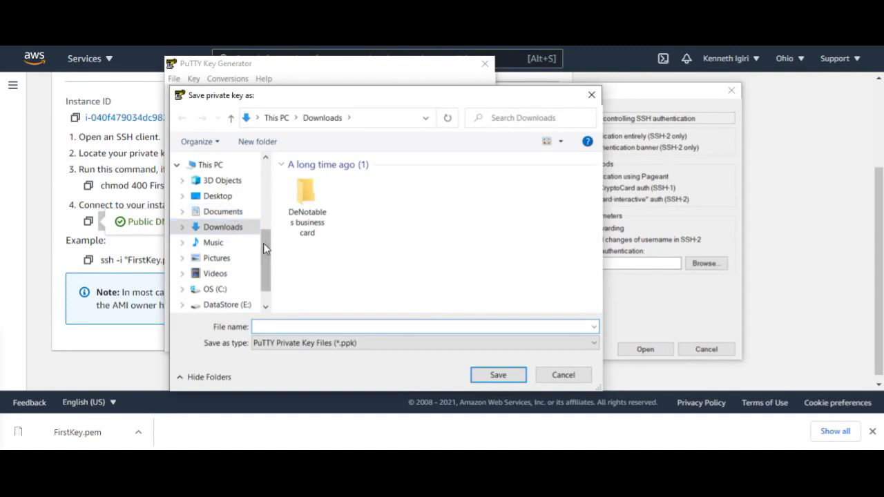
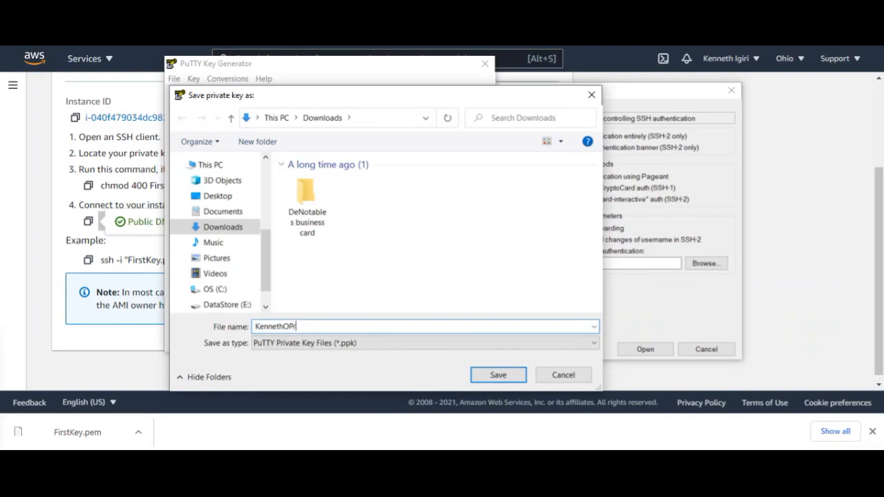
type("P")
left_click(498, 378)
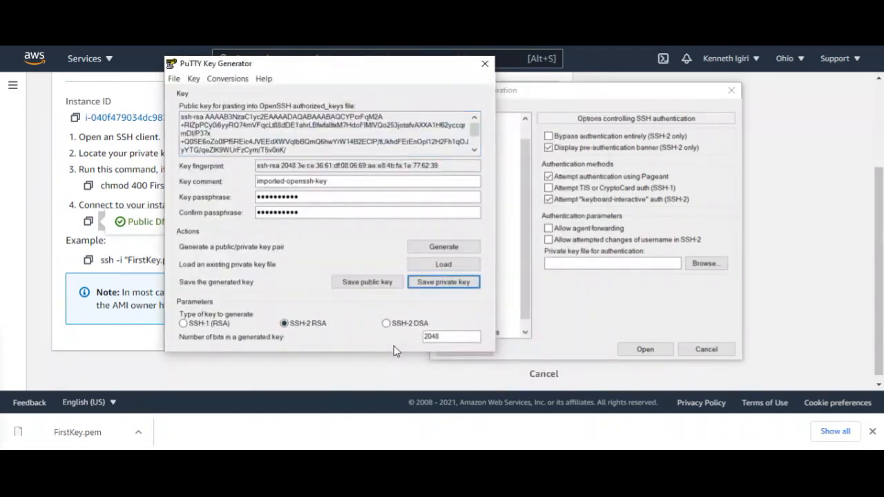
- Choose the saved .ppk file from Downloads as PuTTY's SSH authentication private key
left_click(563, 299)
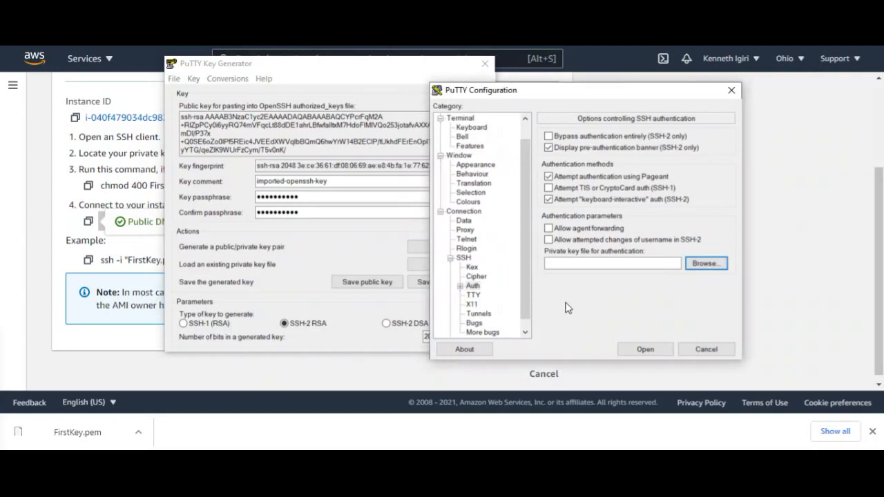
left_click(699, 269)
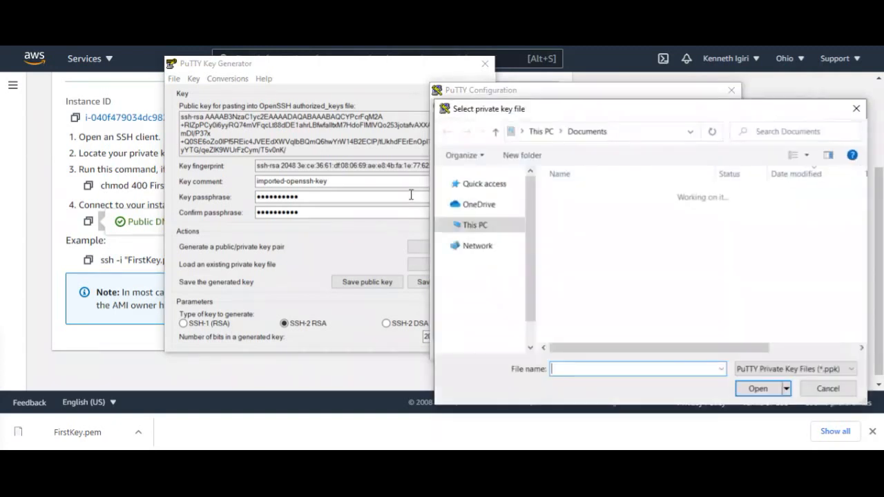
left_click(500, 243)
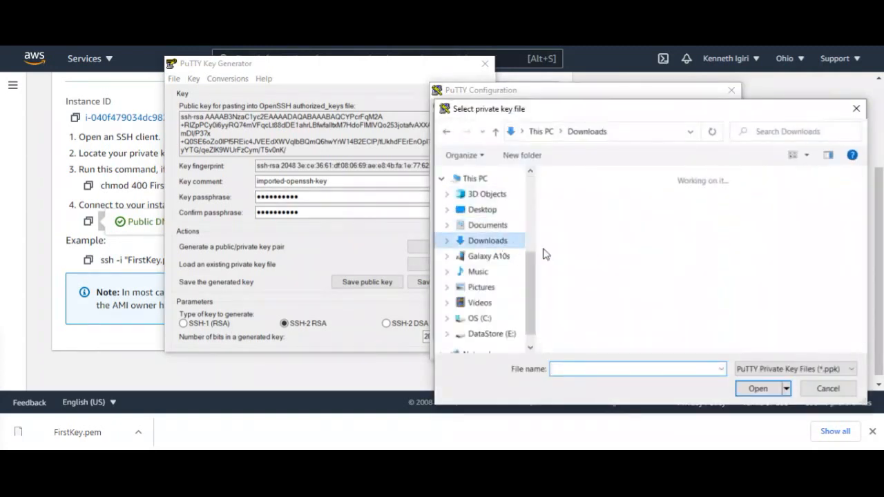
left_click(572, 209)
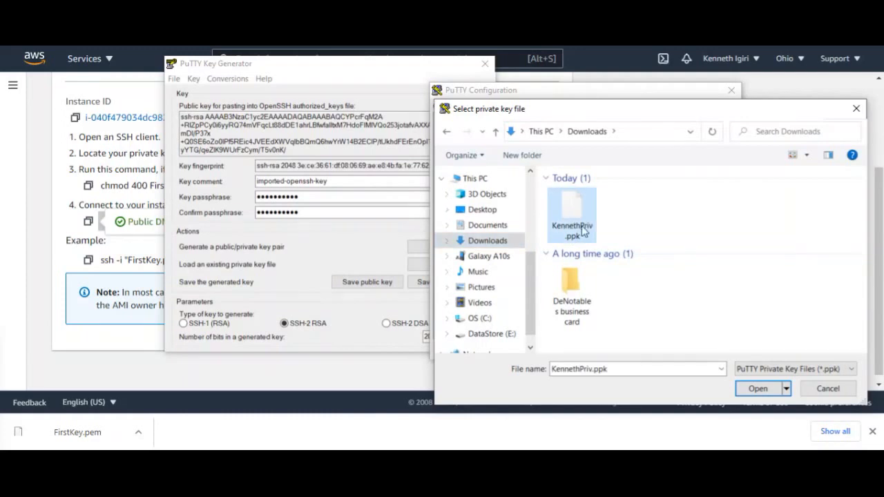
left_click(754, 389)
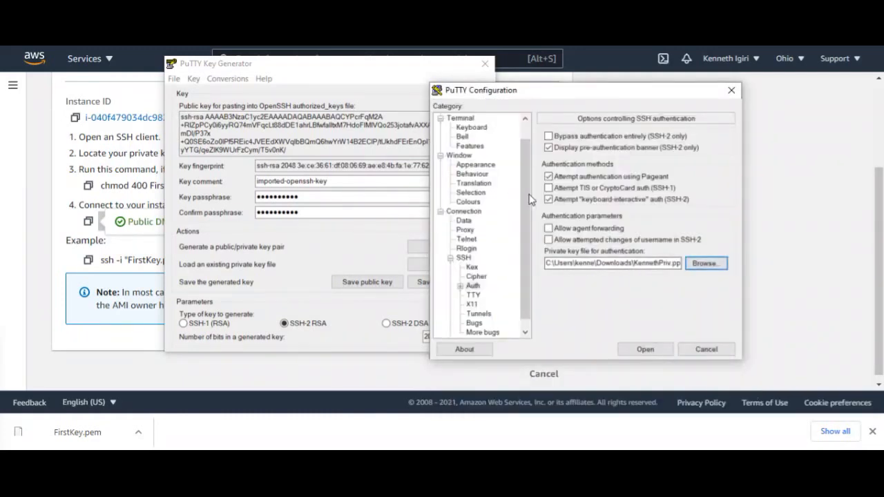
- Return to the Session category and check the EC2 host name entry
scroll(532, 201, "up", 1)
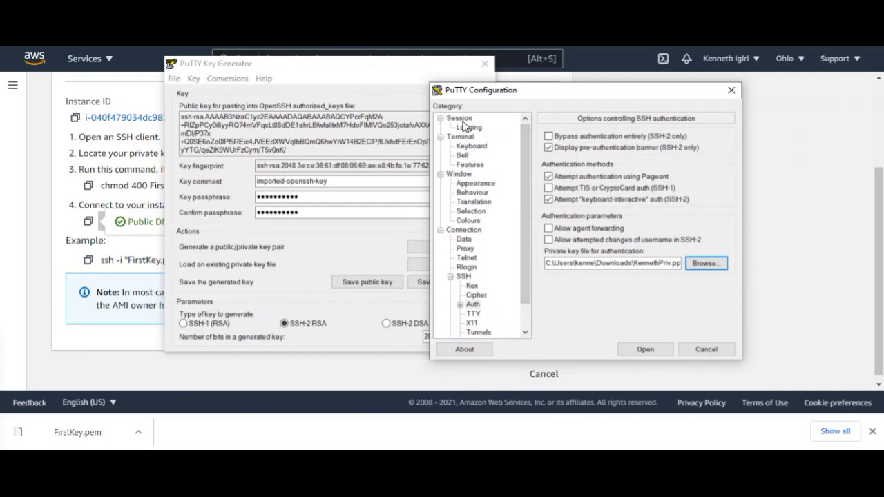
left_click(460, 118)
double_click(561, 153)
left_click(562, 154)
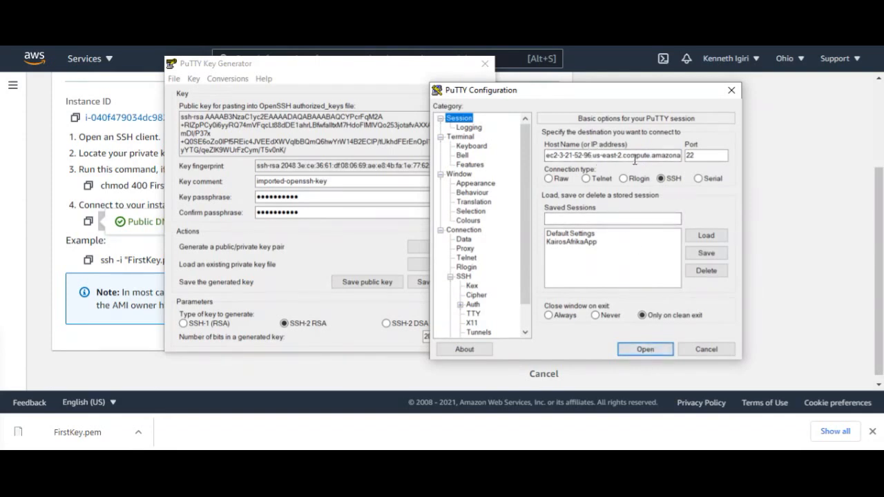
- Connect to the instance, trust its host key, log in as ec2-user and submit the key passphrase
left_click(650, 351)
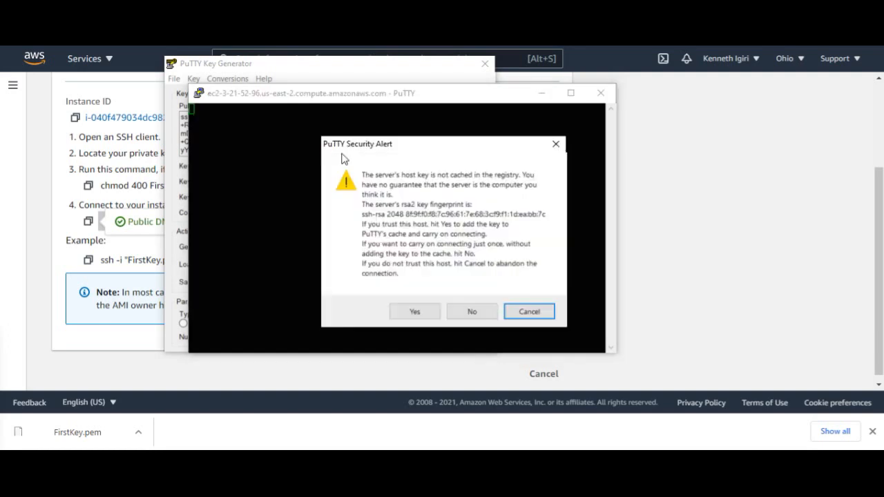
left_click(423, 315)
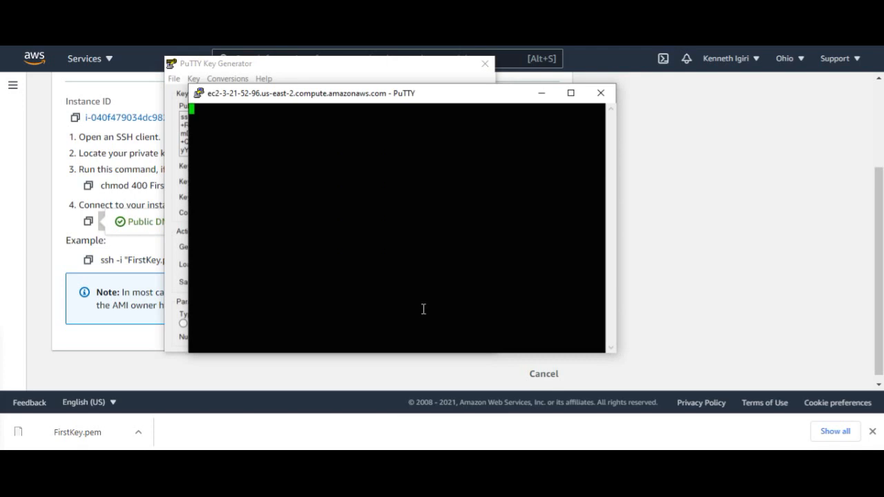
type("ec2-user")
key("Return")
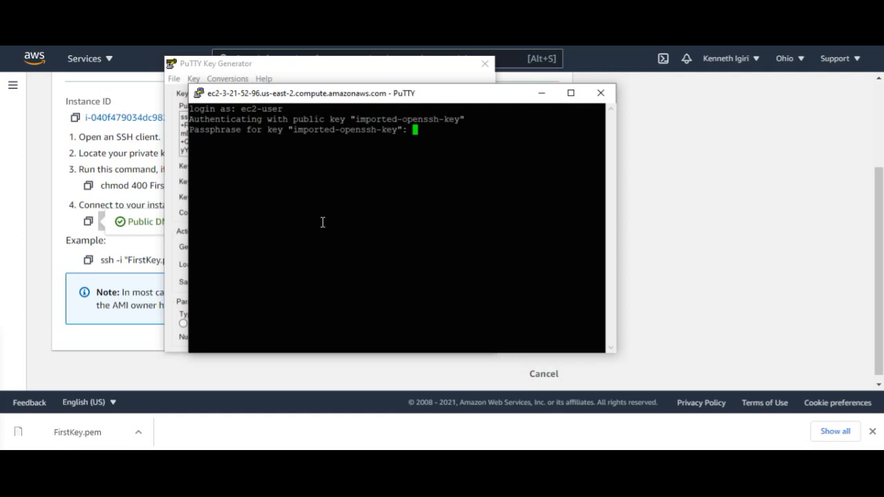
key("Return")
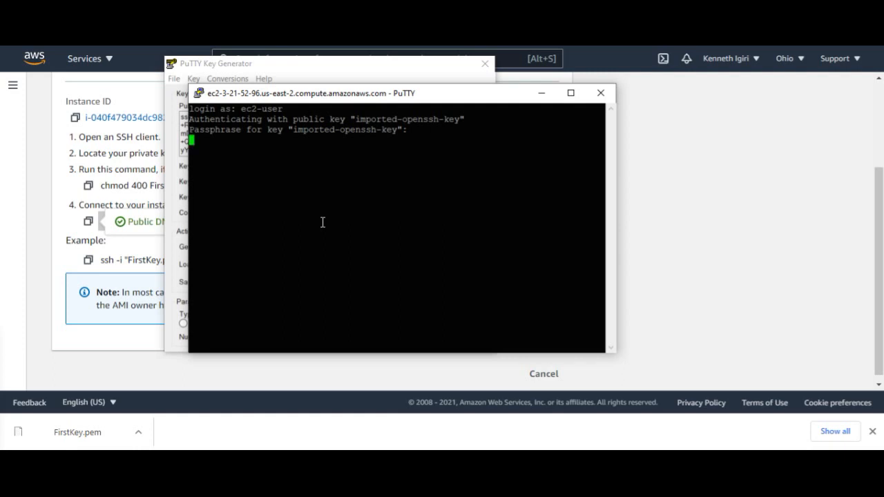